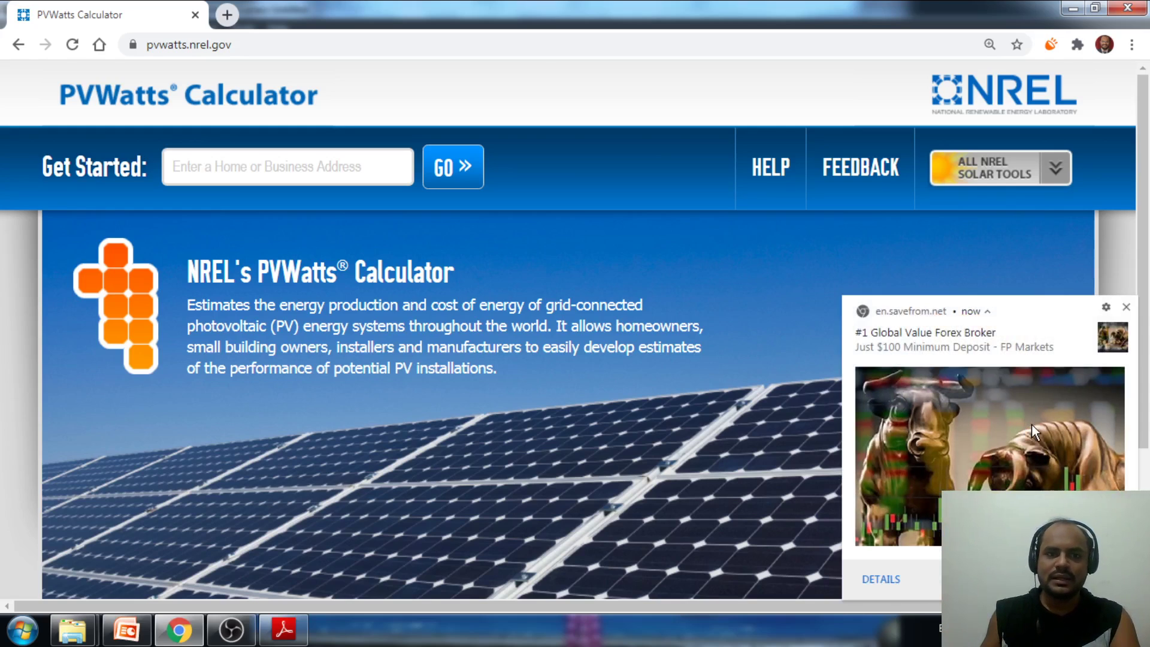
# Dismiss the advertising notification and look up Mumbai as the location for the PV estimate.
pyautogui.click(1127, 307)
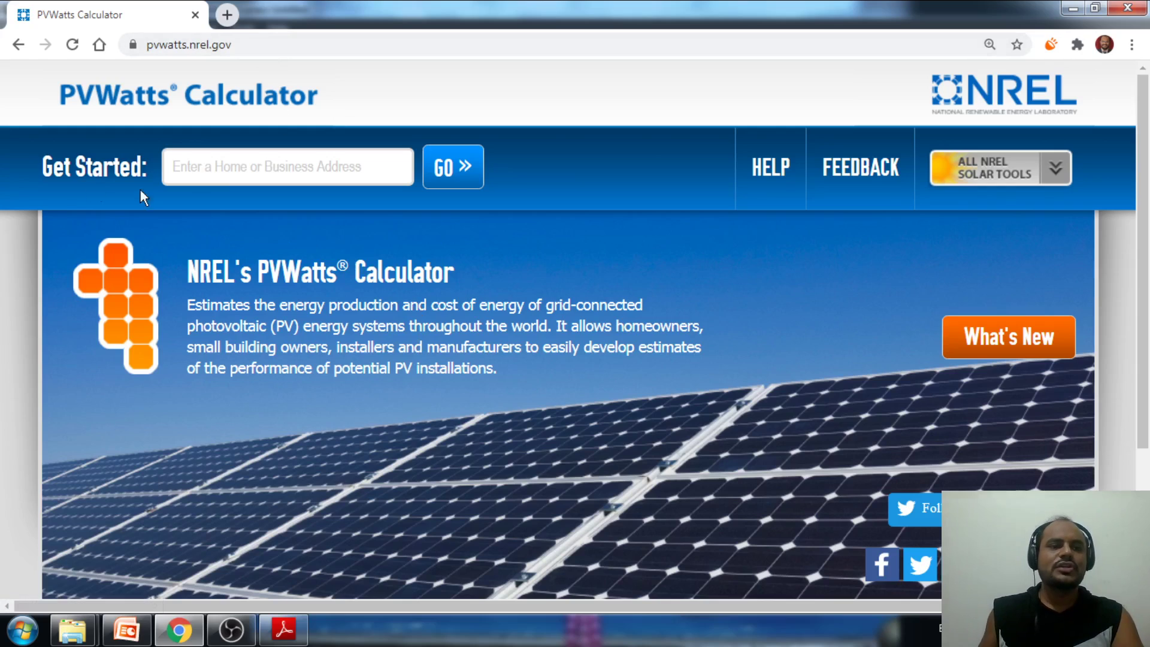
pyautogui.click(199, 174)
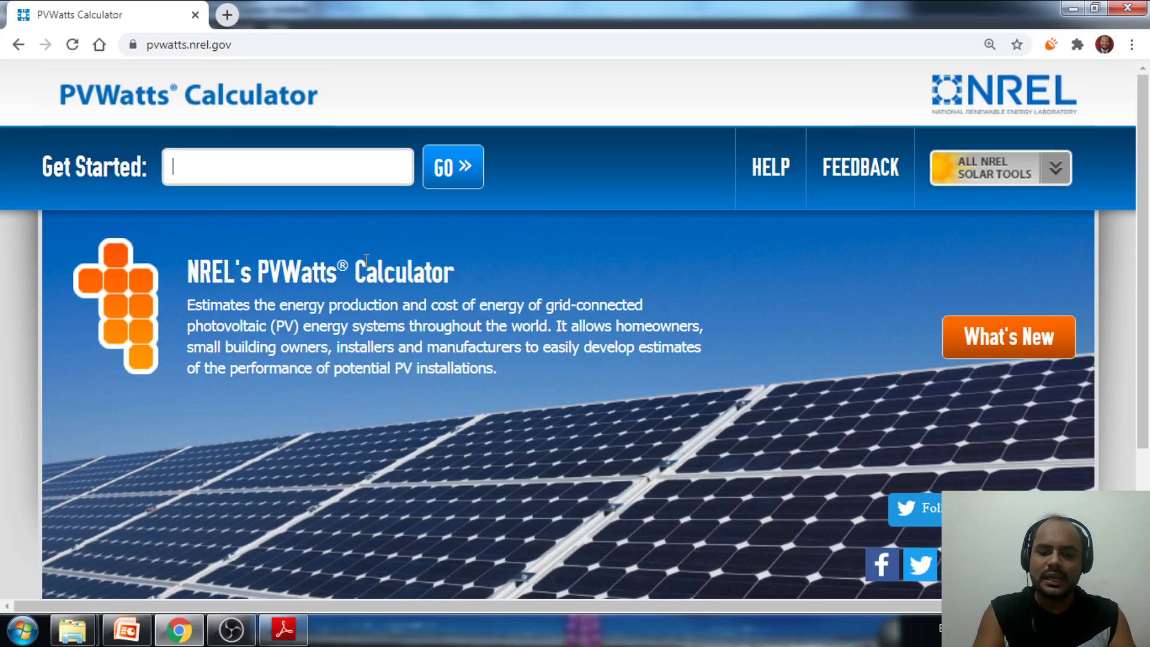
pyautogui.write('Mumbai')
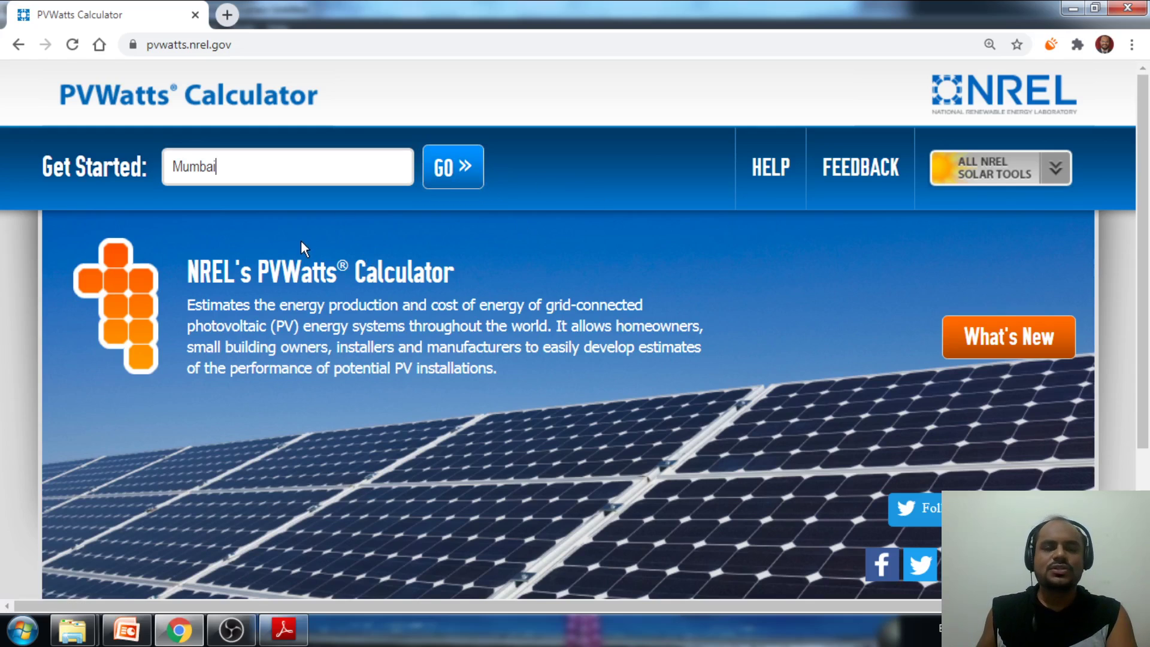
pyautogui.click(454, 181)
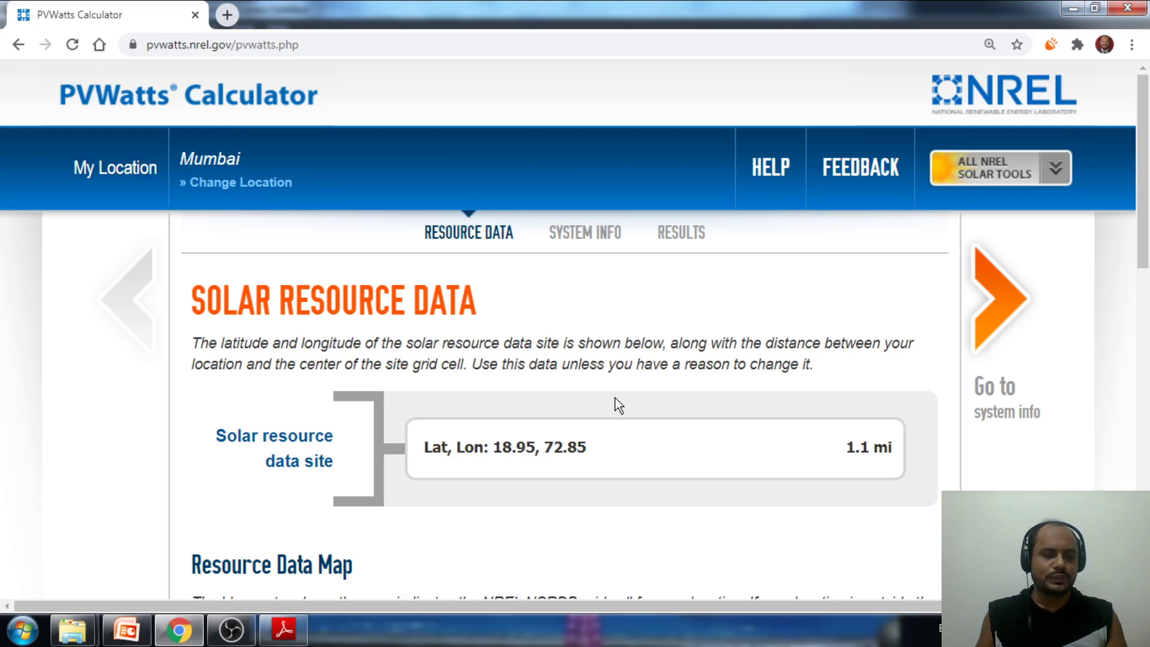
# Review the solar resource data site and resource map for Mumbai, and proceed to the system information.
pyautogui.scroll(-1, 569, 430)
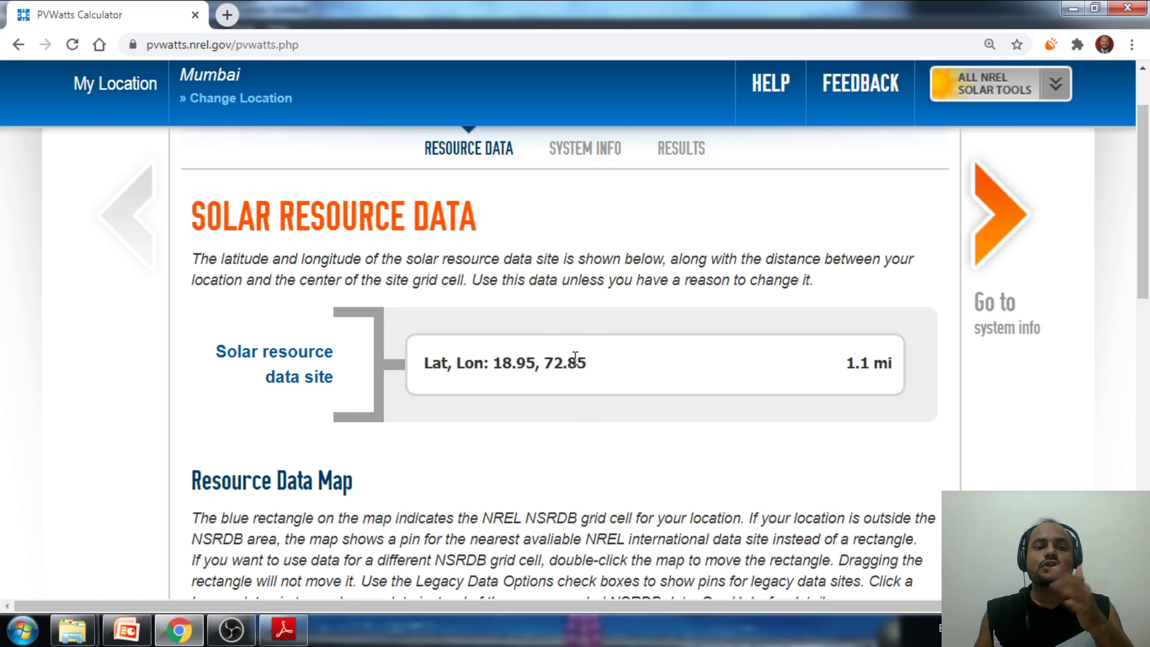
pyautogui.scroll(-5, 575, 357)
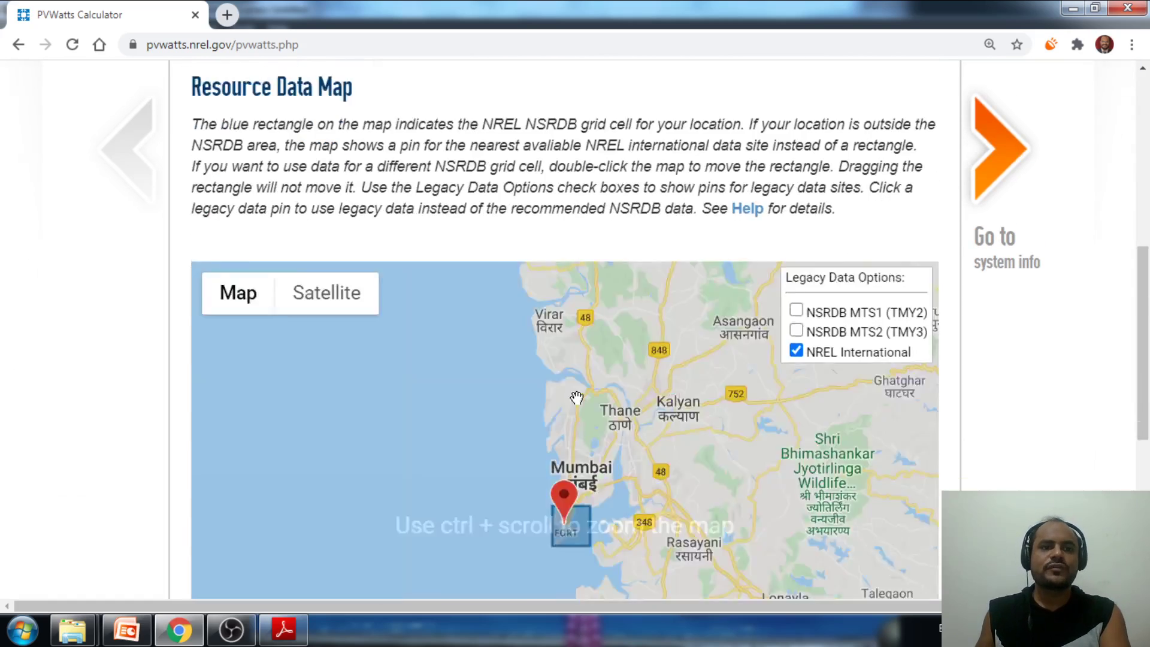
pyautogui.scroll(-2, 577, 397)
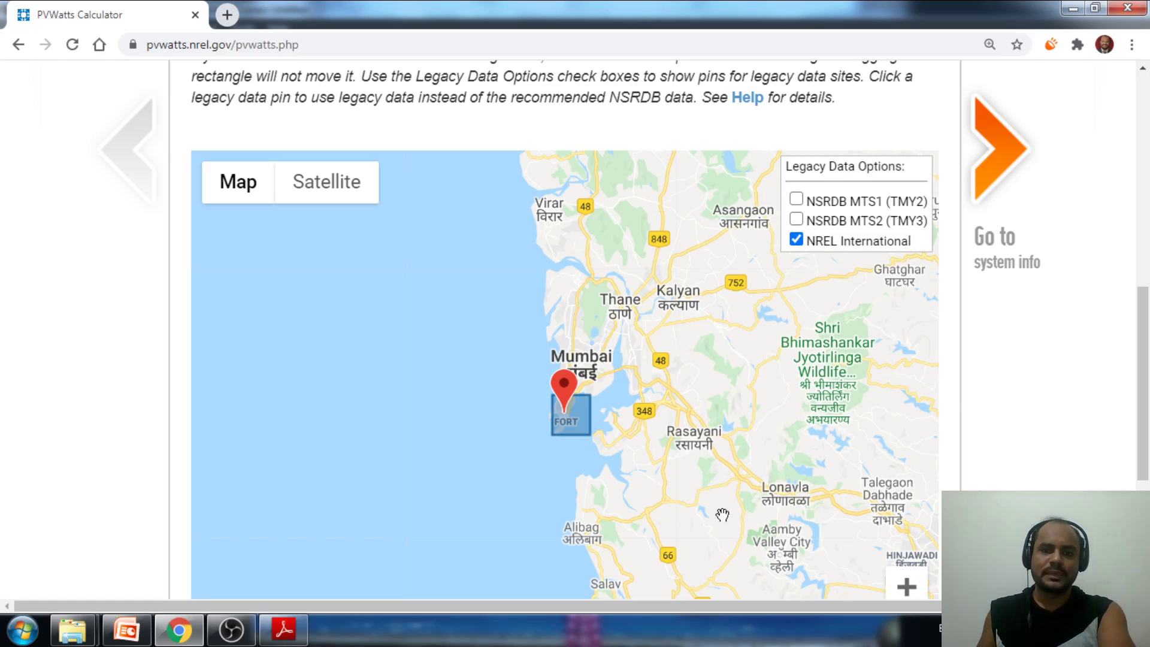
pyautogui.scroll(10, 731, 503)
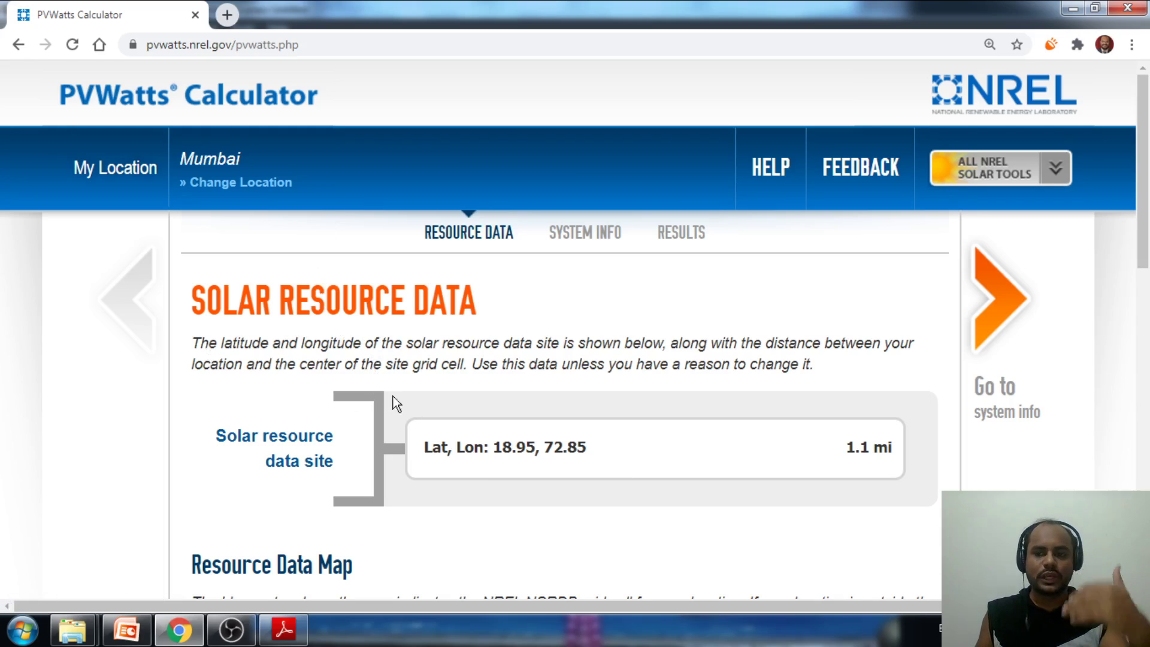
pyautogui.click(1004, 409)
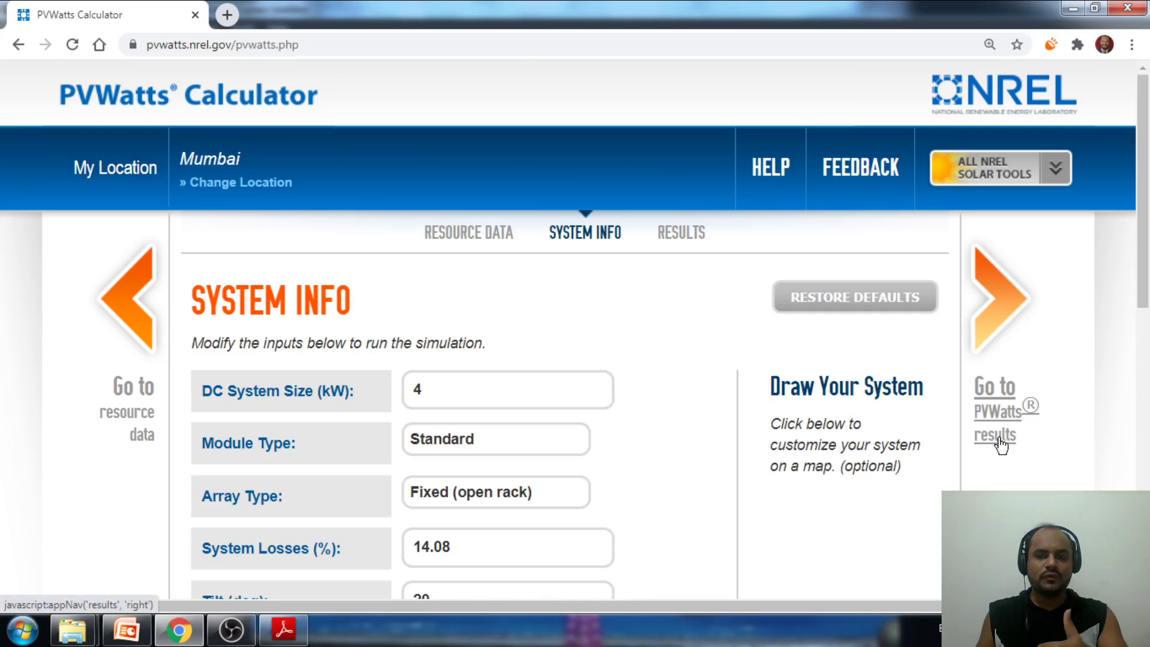
# Set the DC system size to 10 kW in the system information.
pyautogui.scroll(-3, 730, 396)
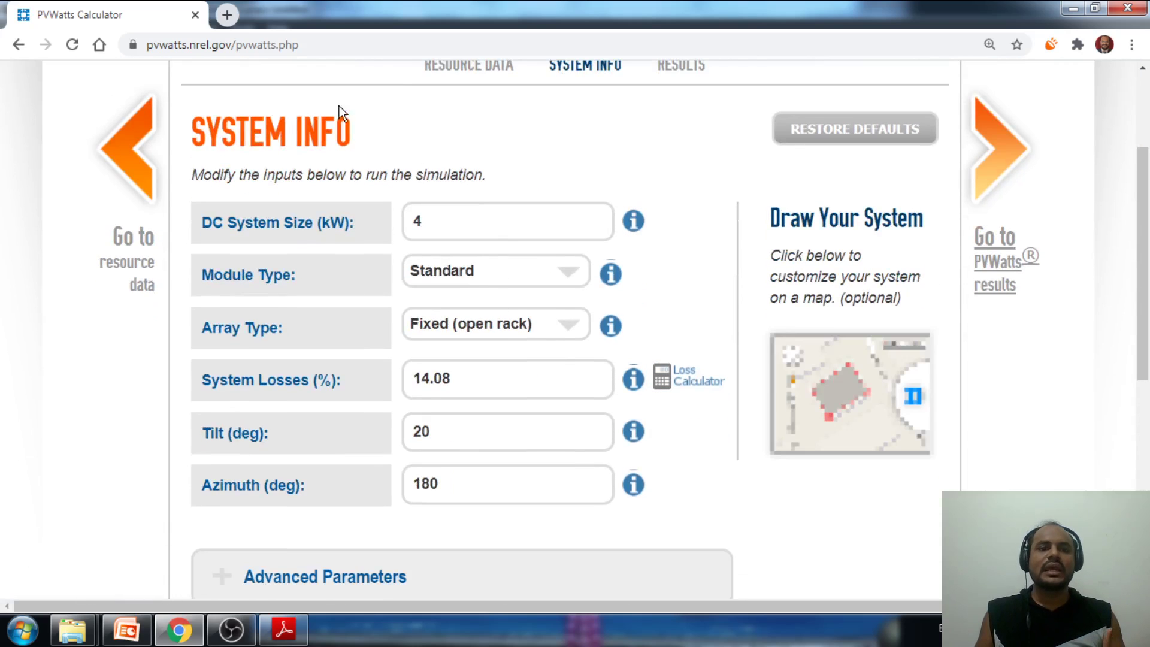
pyautogui.scroll(2, 491, 431)
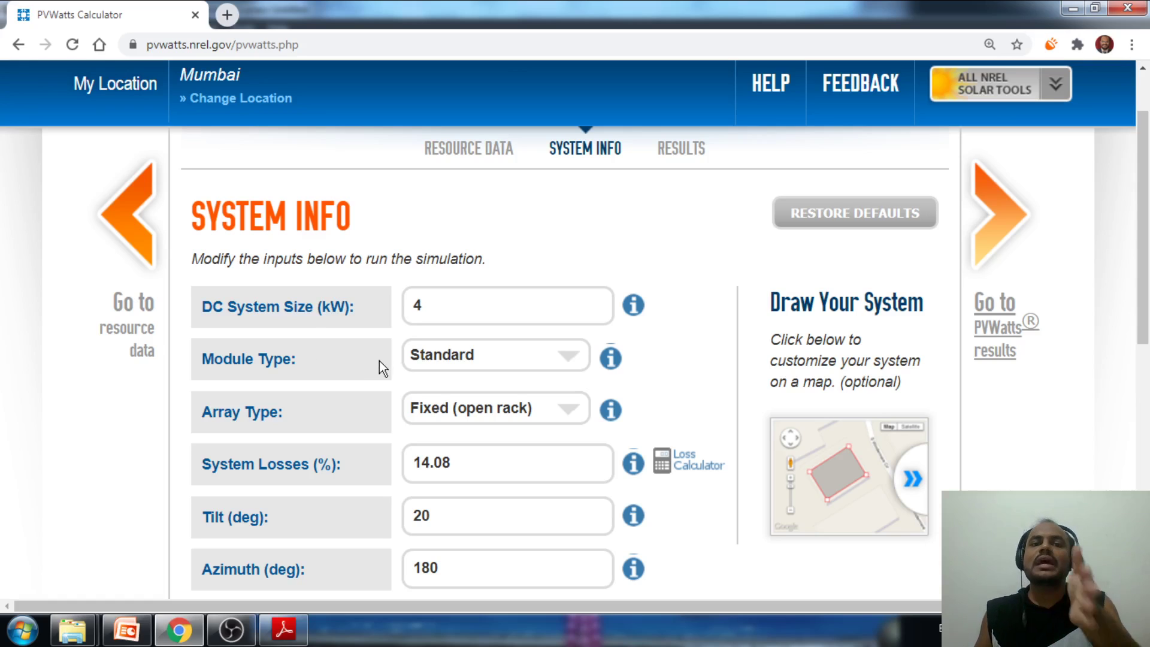
pyautogui.doubleClick(420, 304)
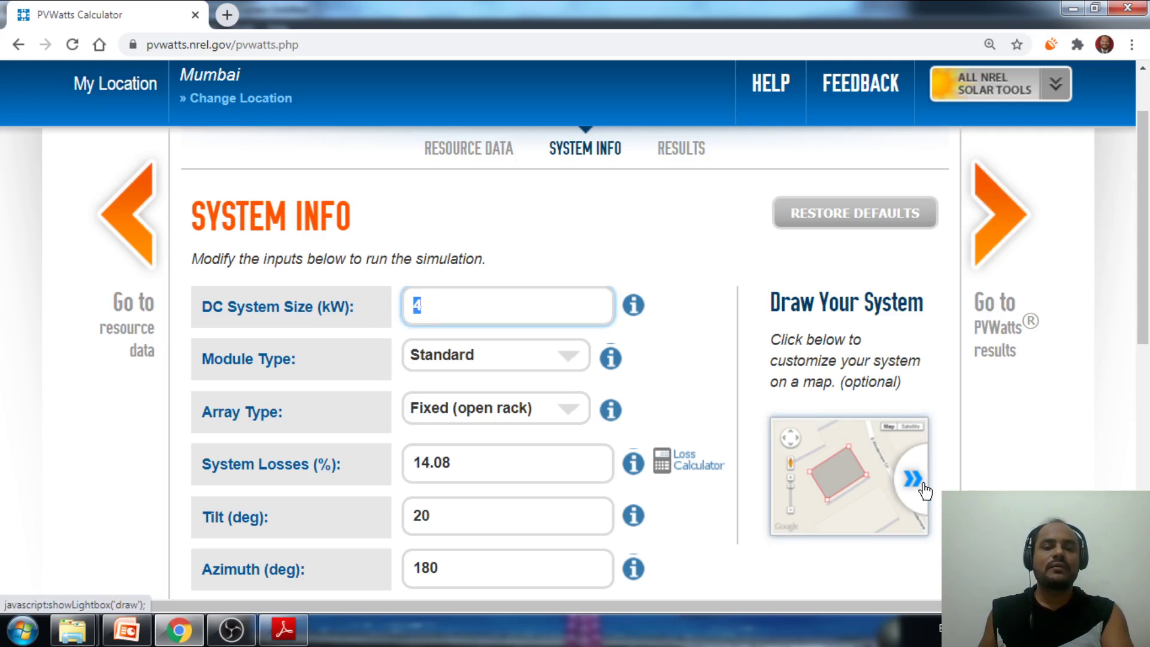
pyautogui.write('10')
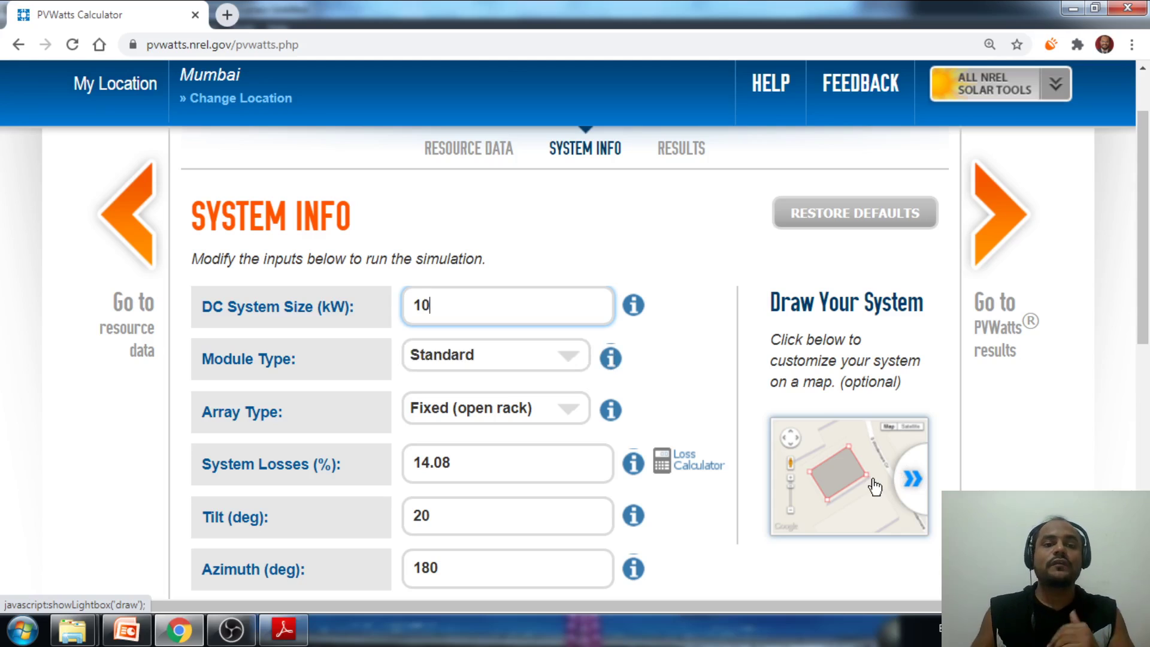
# Choose the Standard module type and set the array type to Fixed (roof mount).
pyautogui.scroll(-1, 601, 426)
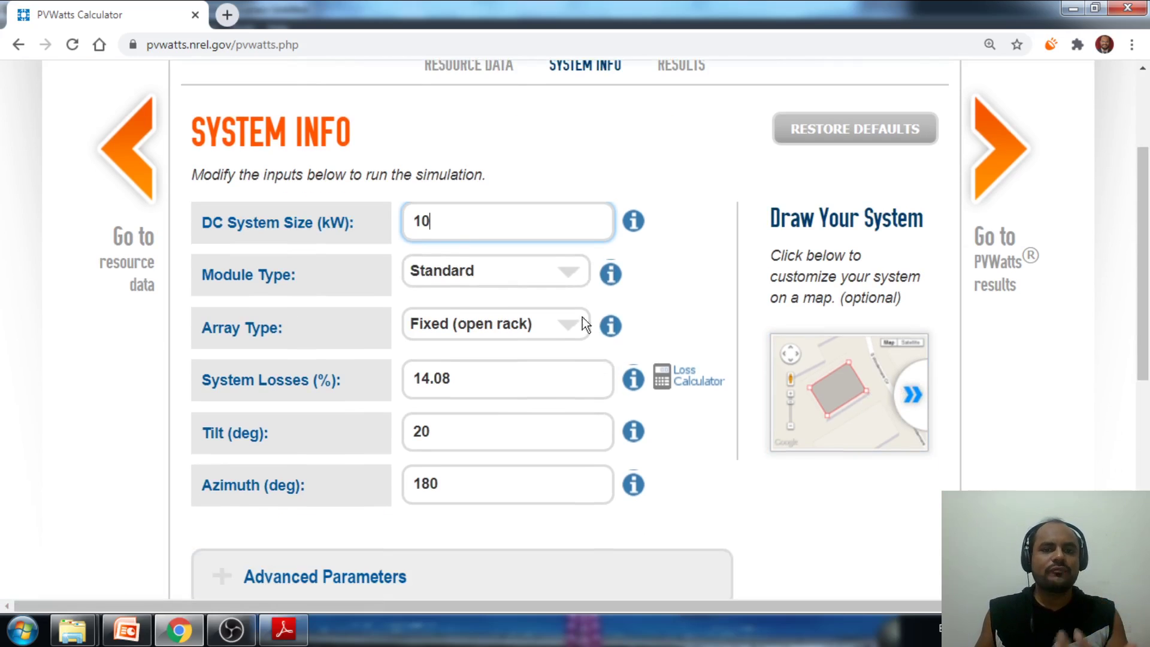
pyautogui.click(569, 271)
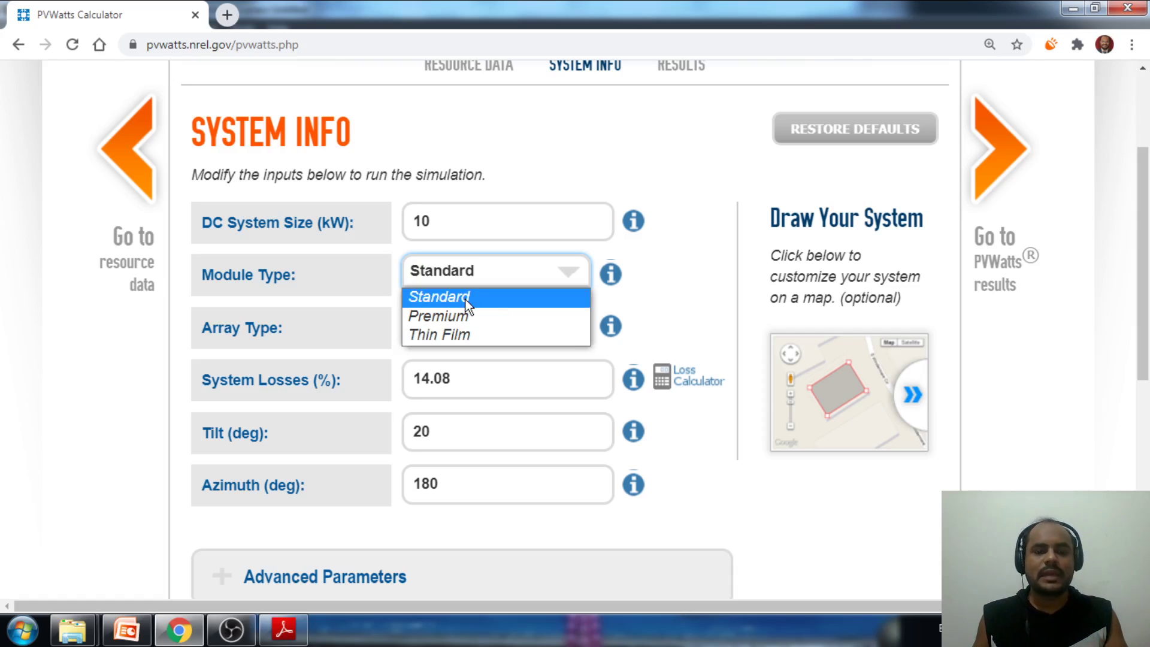
pyautogui.click(483, 298)
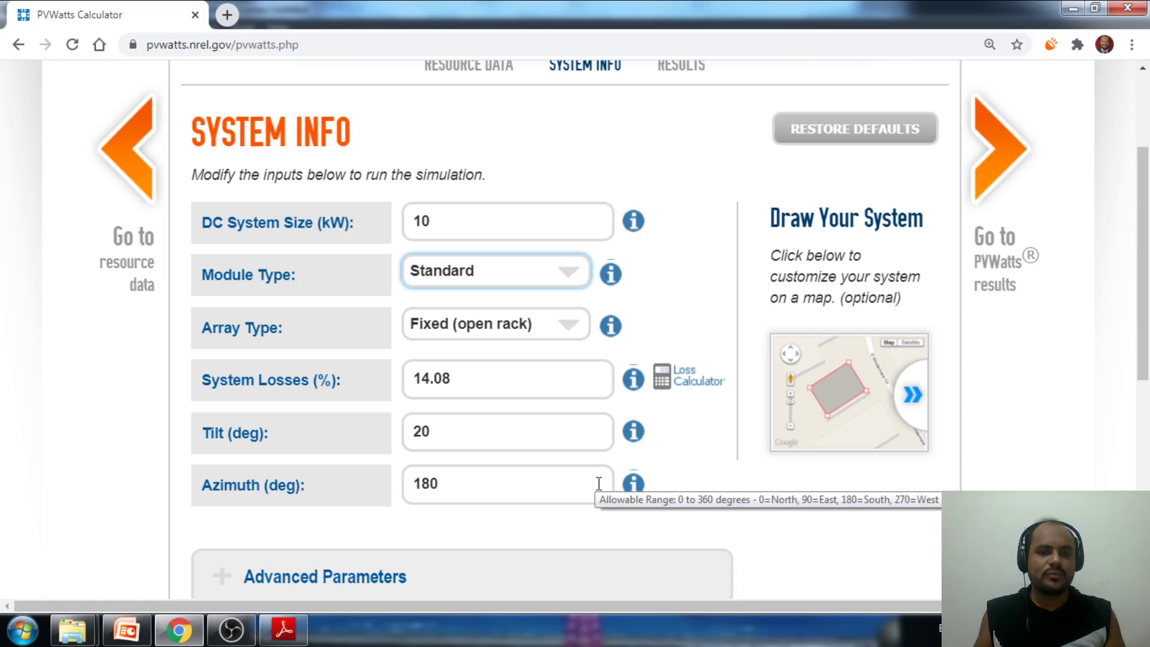
pyautogui.click(561, 326)
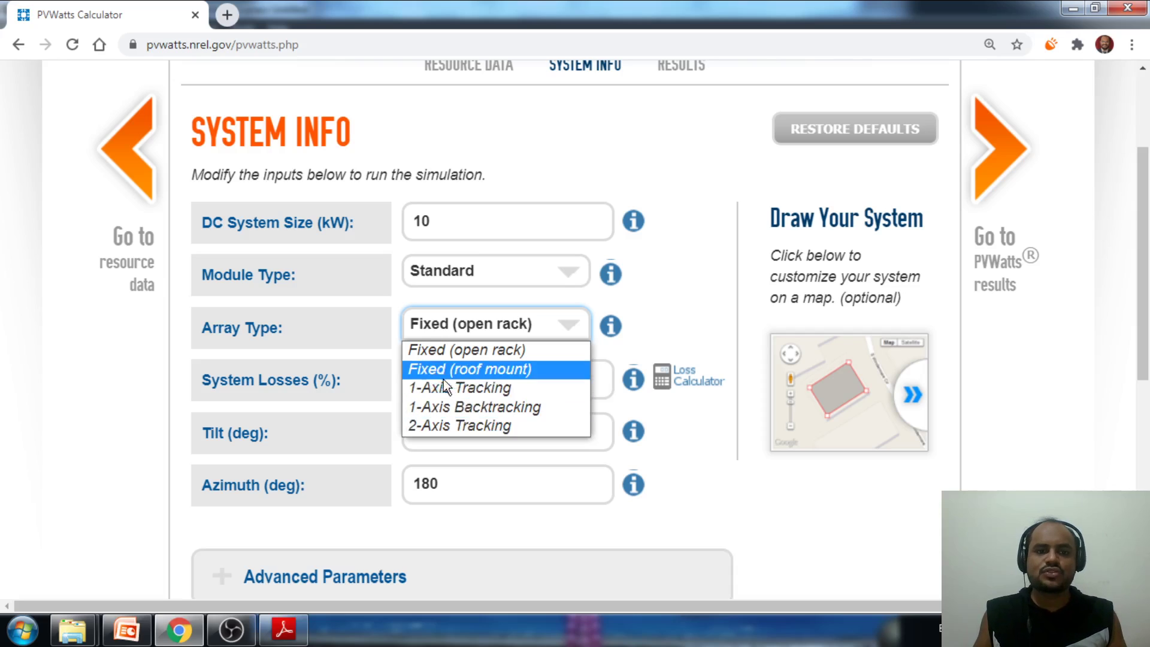
pyautogui.click(513, 371)
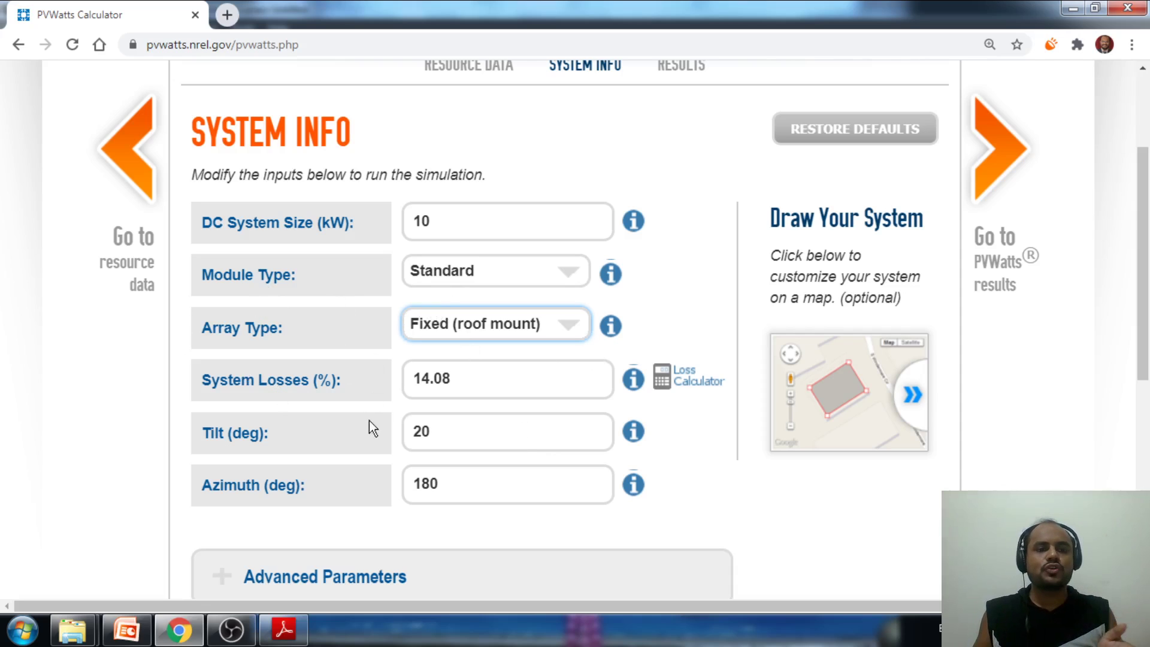
# Open the loss calculator for the system losses and move its breakdown dialog toward the middle of the page.
pyautogui.moveTo(524, 448)
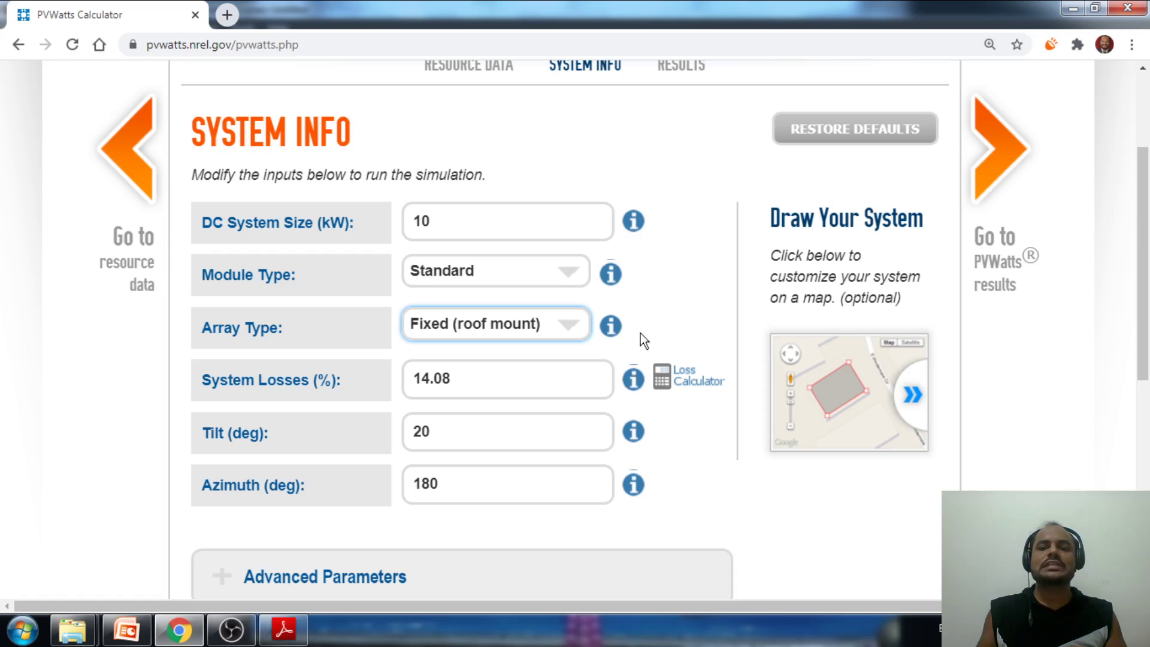
pyautogui.click(698, 386)
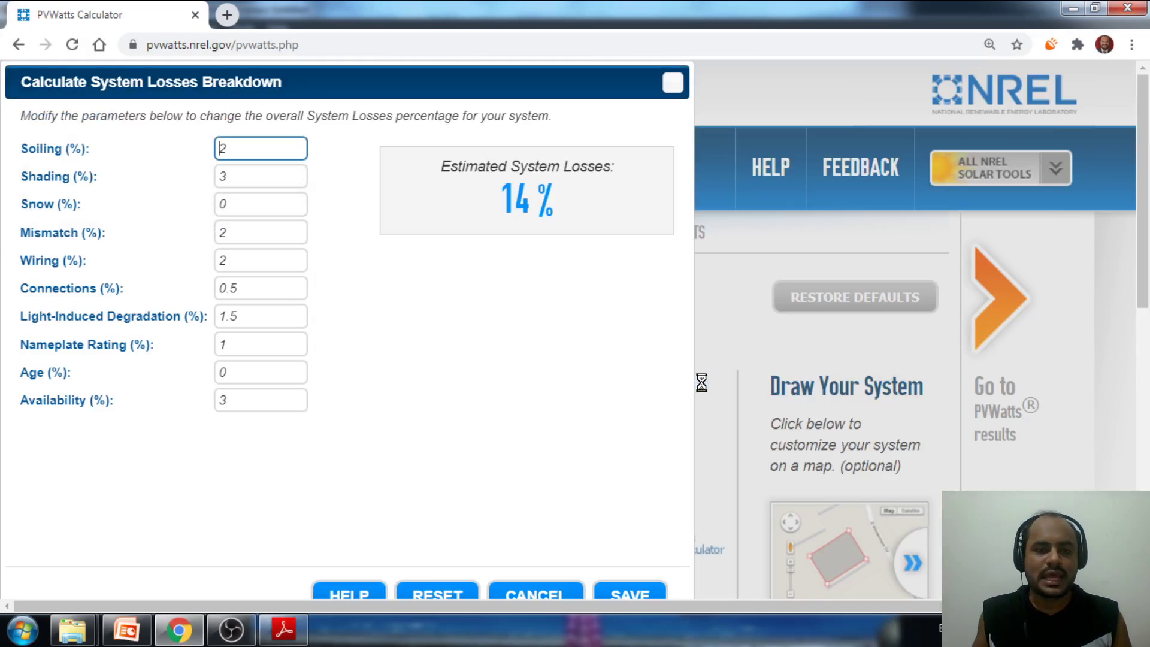
pyautogui.moveTo(393, 98); pyautogui.dragTo(617, 84)
pyautogui.hotkey('ctrl', '+')
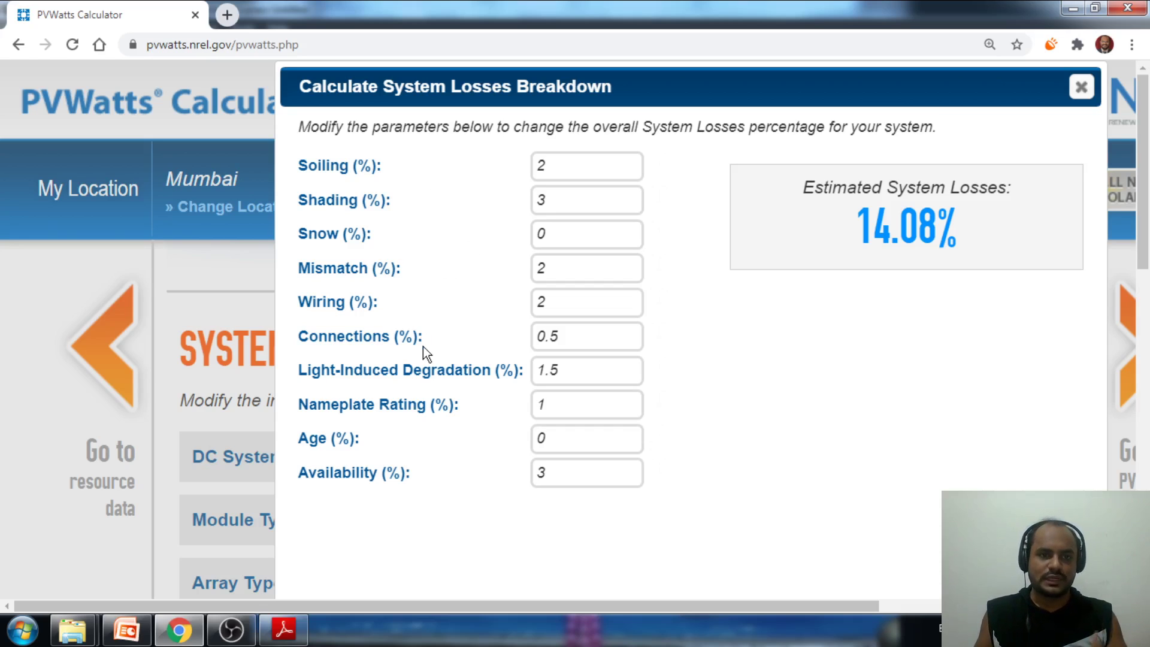
# Set the soiling loss to 3% and the shading loss to 1% in the system losses breakdown.
pyautogui.doubleClick(549, 167)
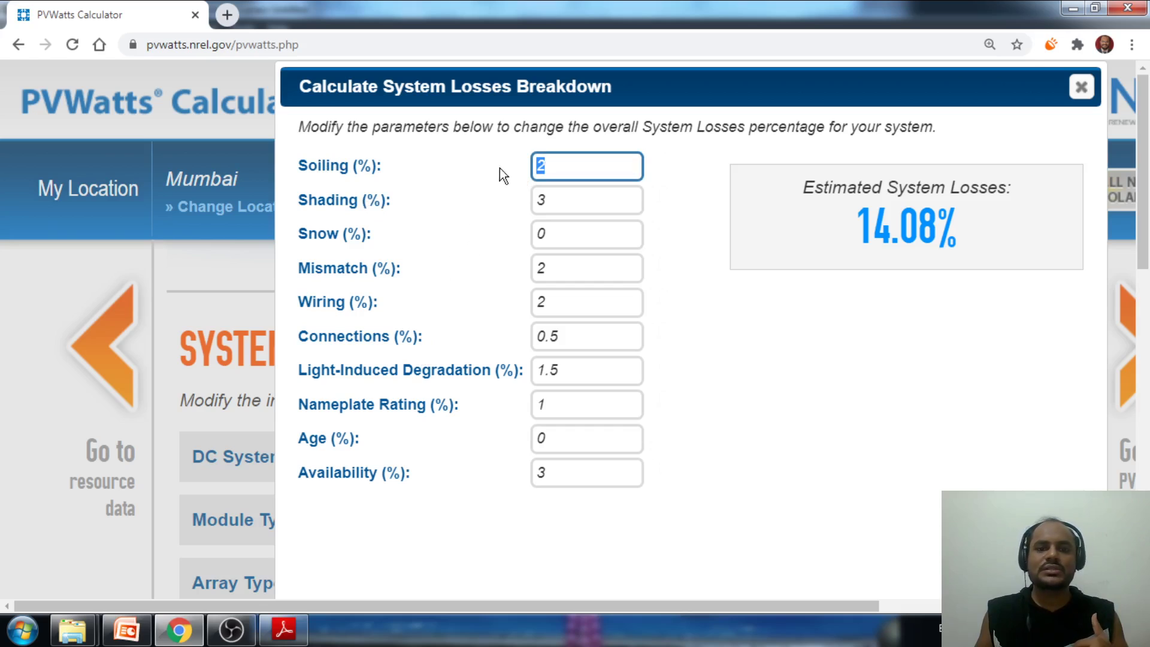
pyautogui.press('BackSpace')
pyautogui.write('3')
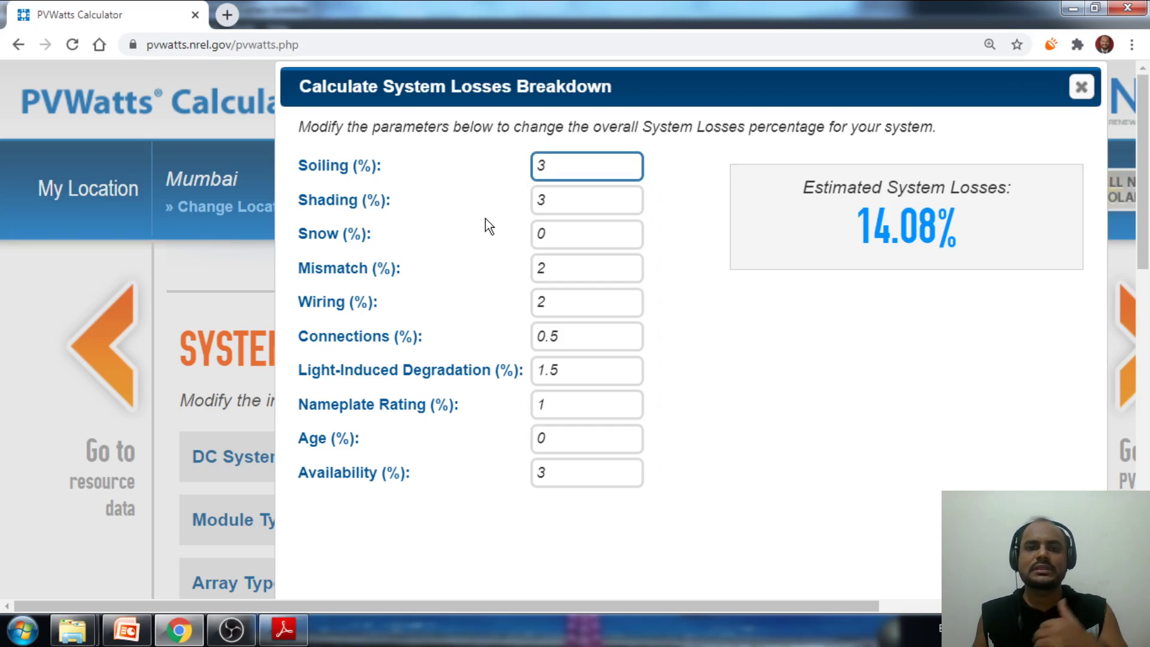
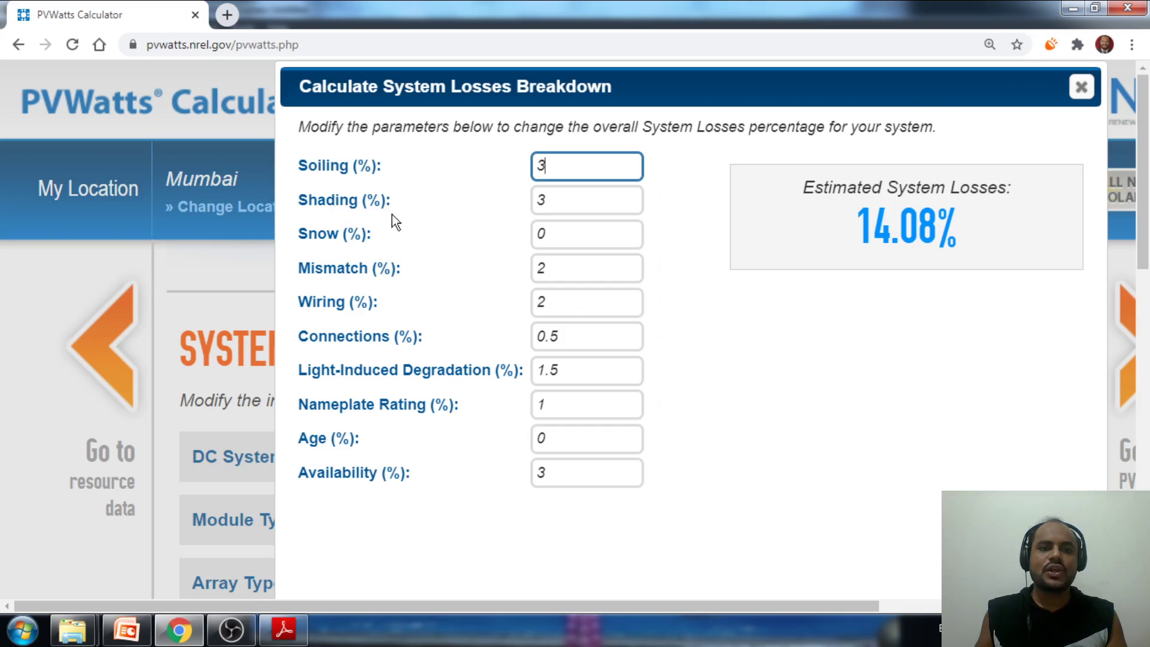
pyautogui.click(544, 193)
pyautogui.hotkey('ctrl', 'a')
pyautogui.press('BackSpace')
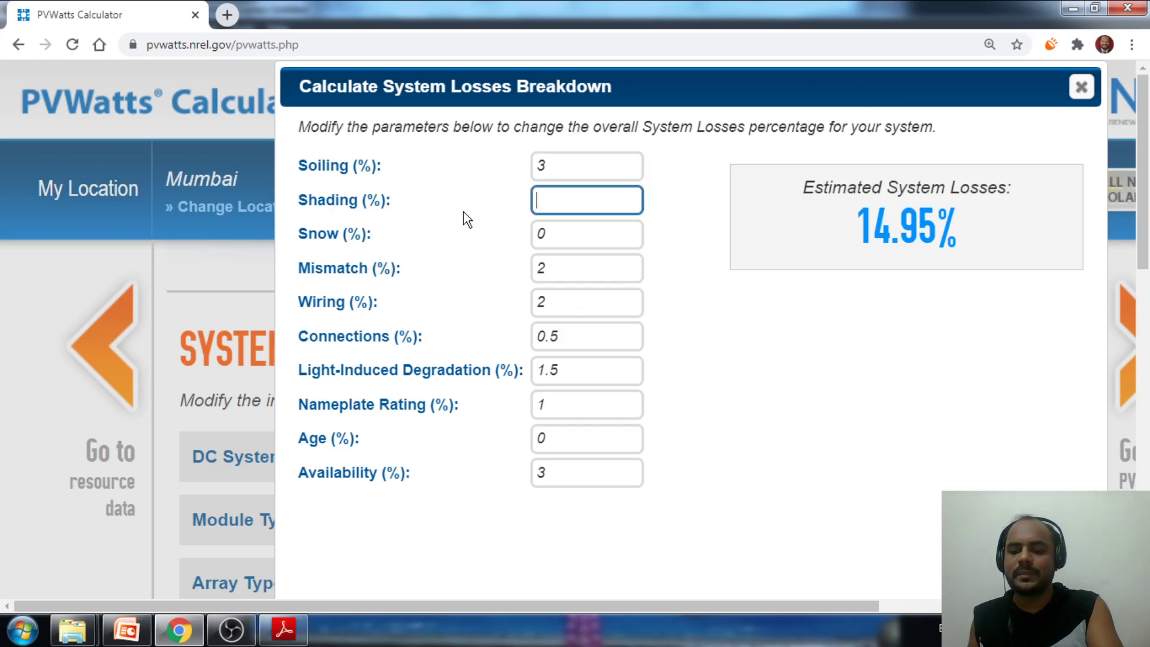
pyautogui.write('1')
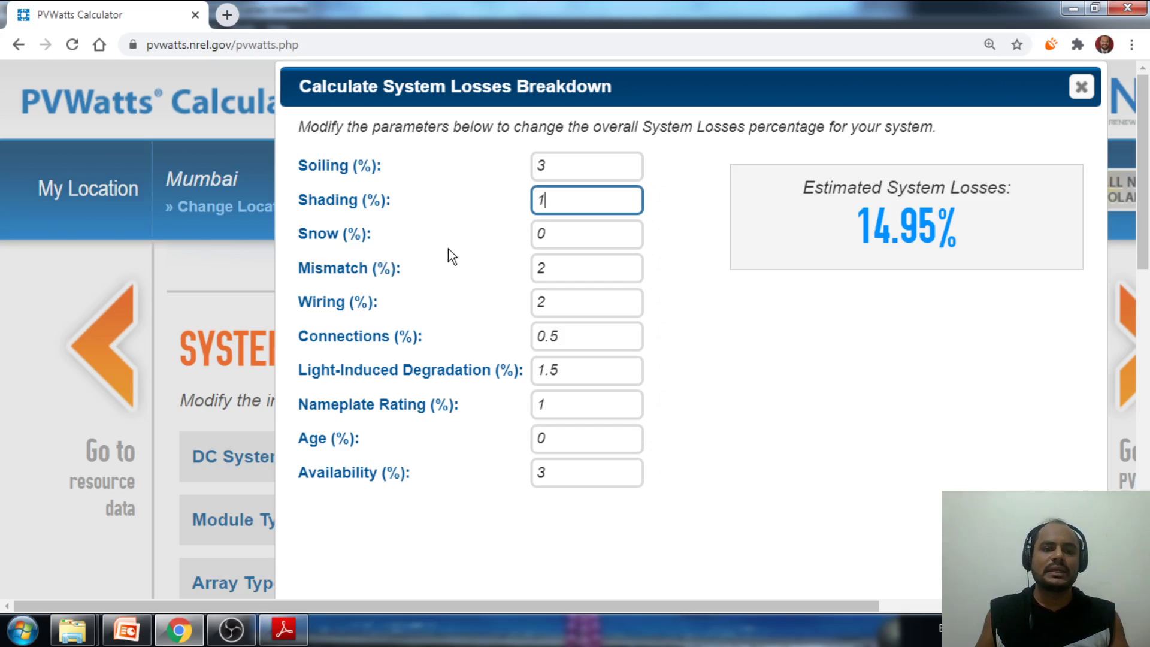
# Keep the snow loss at 0% and set the mismatch loss to 1%.
pyautogui.moveTo(557, 237); pyautogui.dragTo(535, 242)
pyautogui.click(554, 234)
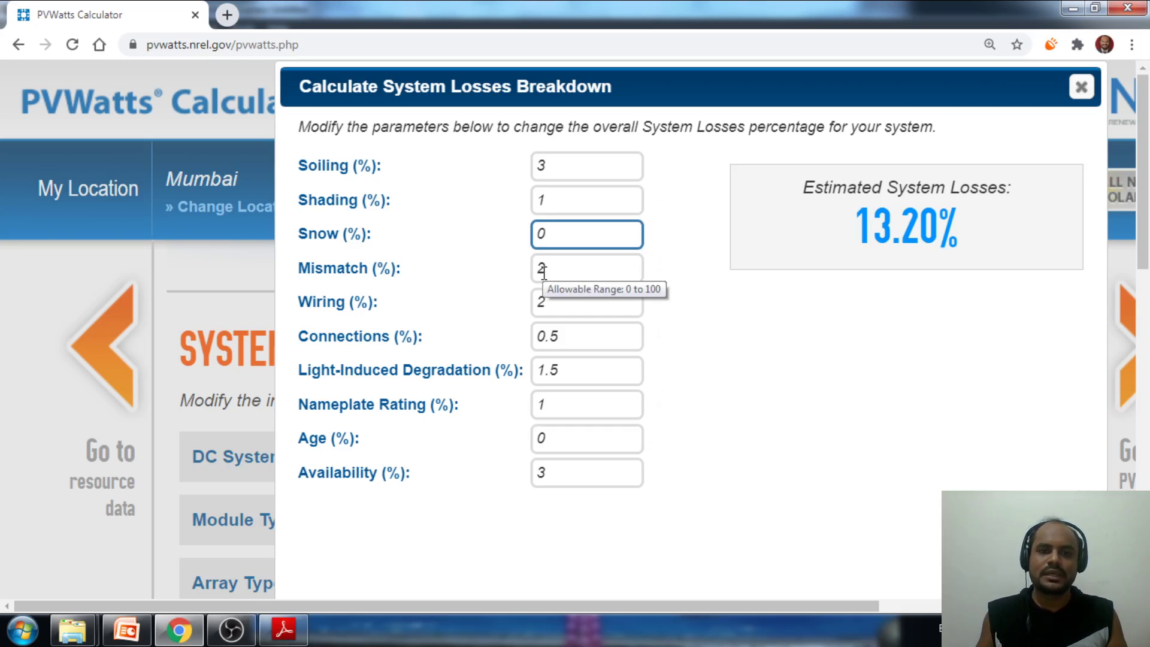
pyautogui.press('Tab')
pyautogui.press('BackSpace')
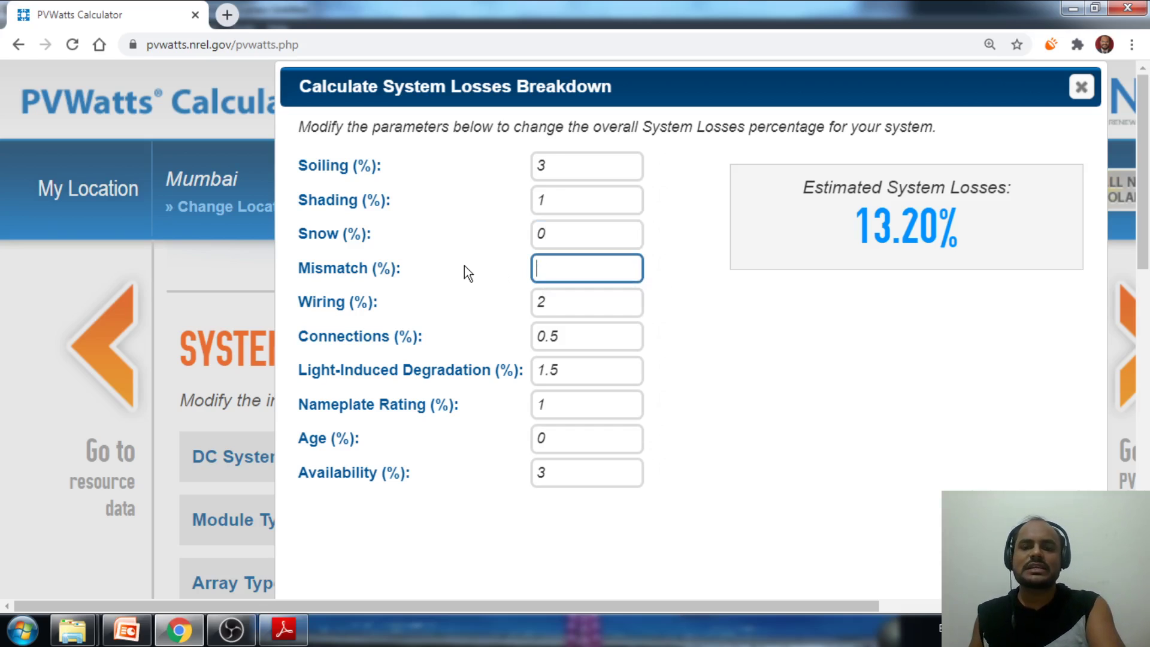
pyautogui.write('1')
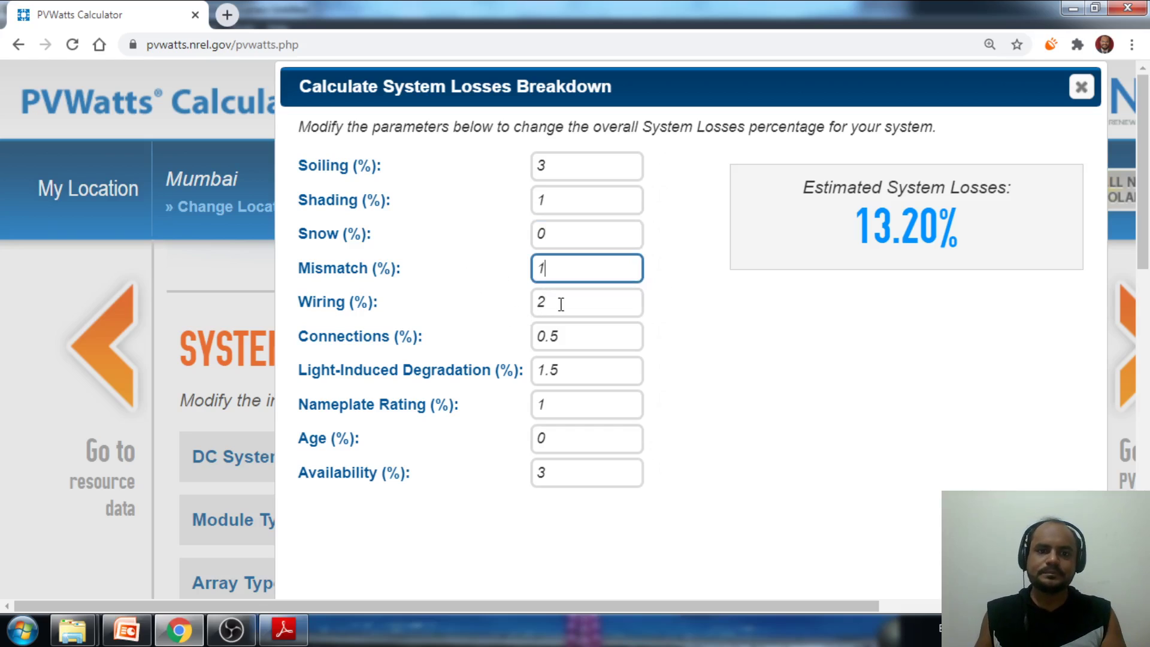
pyautogui.press('Tab')
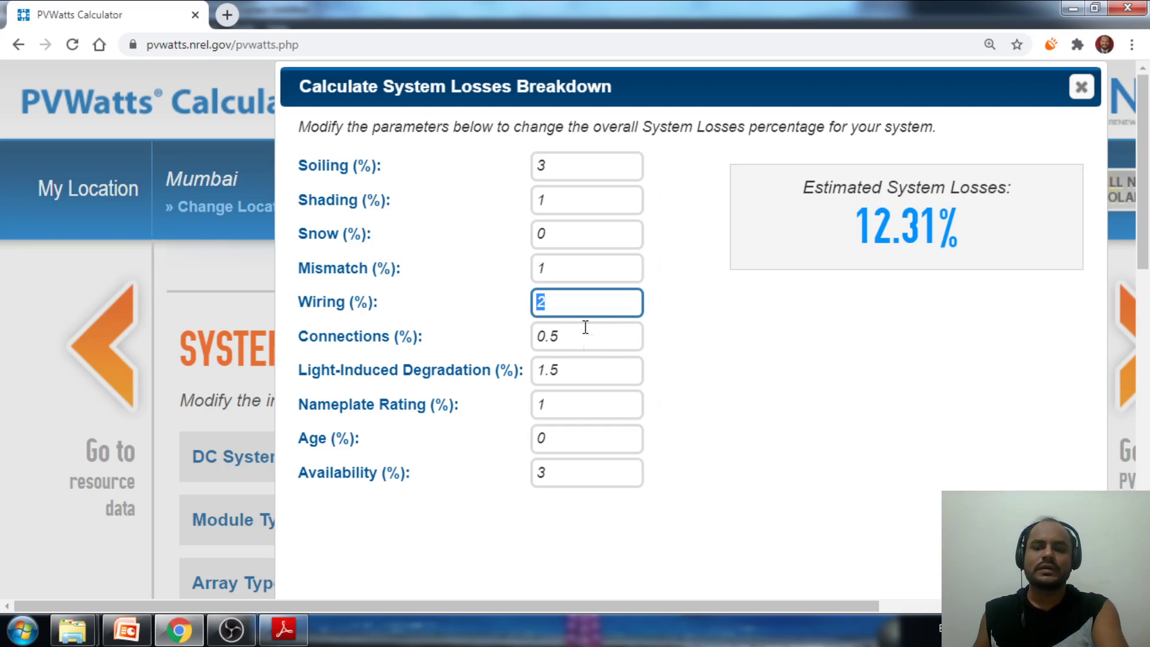
# Keep the wiring loss at 2%, the connections loss at 0.5% and the light-induced degradation at 1.5%.
pyautogui.press('Right')
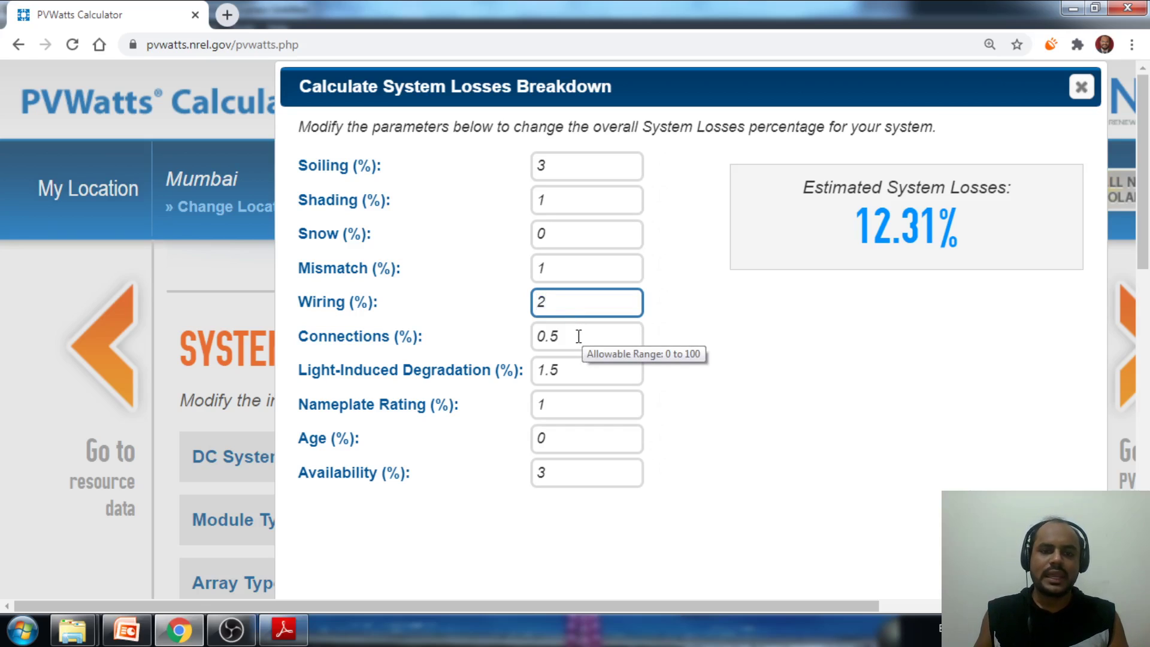
pyautogui.moveTo(569, 336); pyautogui.dragTo(527, 334)
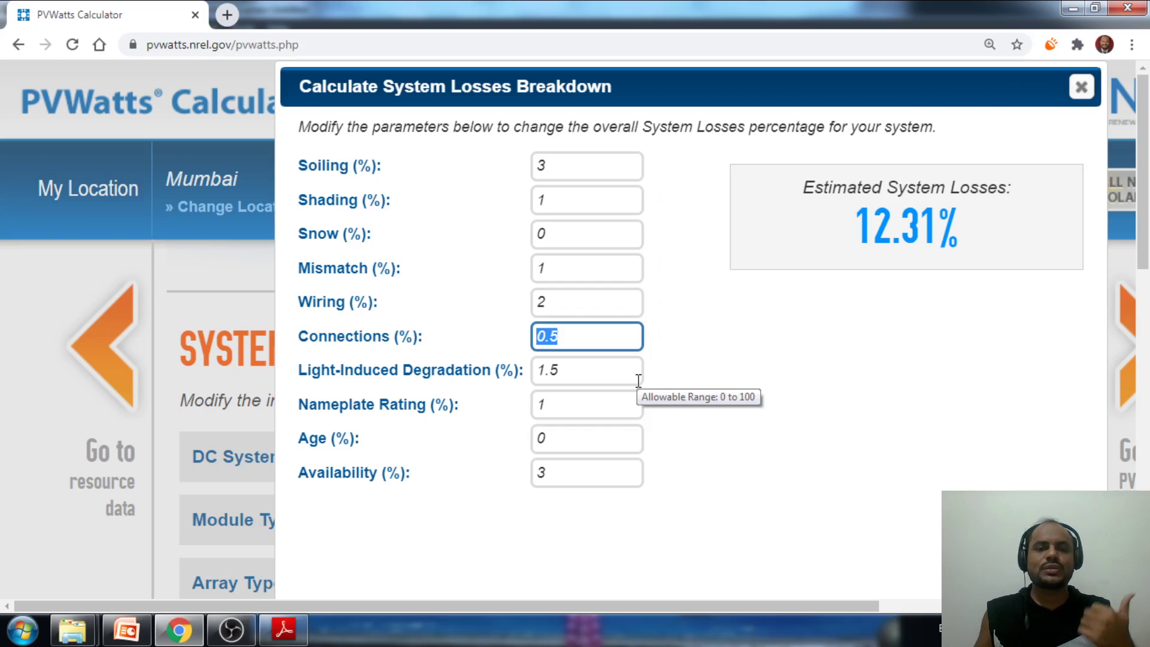
pyautogui.click(589, 334)
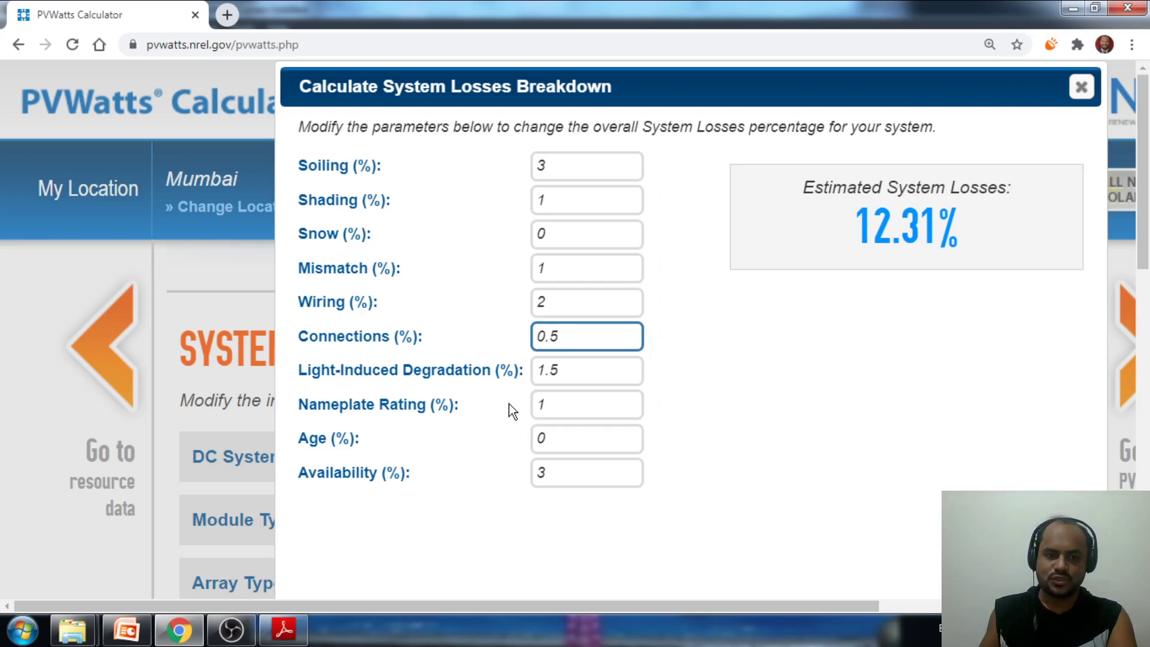
pyautogui.click(582, 366)
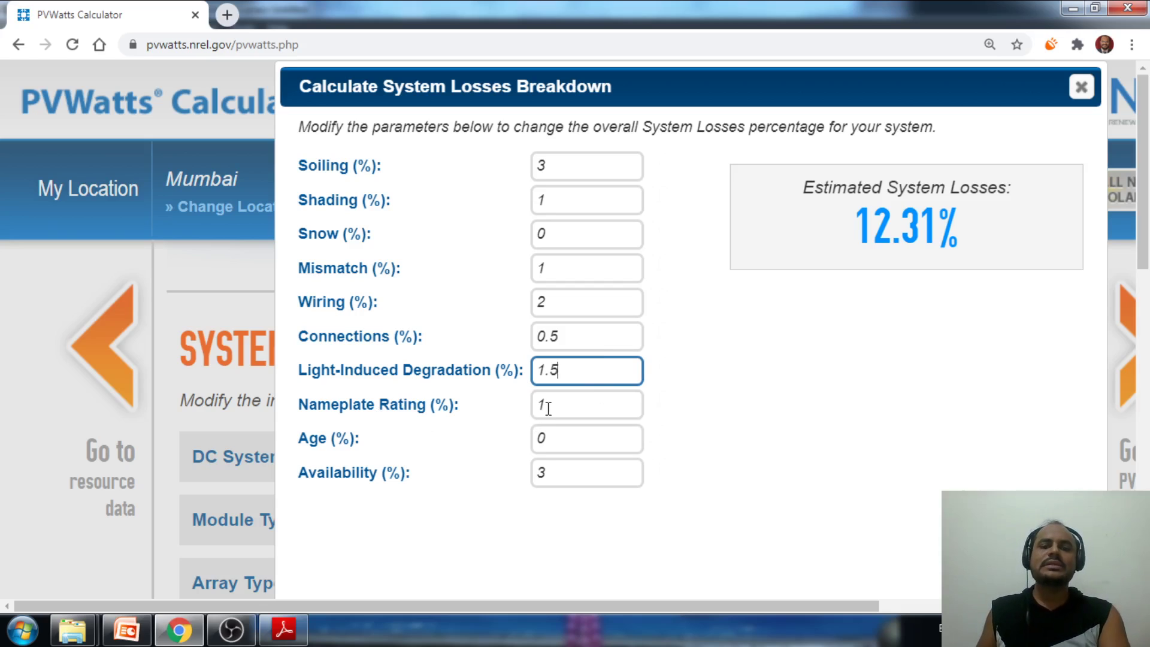
# Set the nameplate rating loss to 2% and the age loss to 1% in the system losses breakdown.
pyautogui.press('Tab')
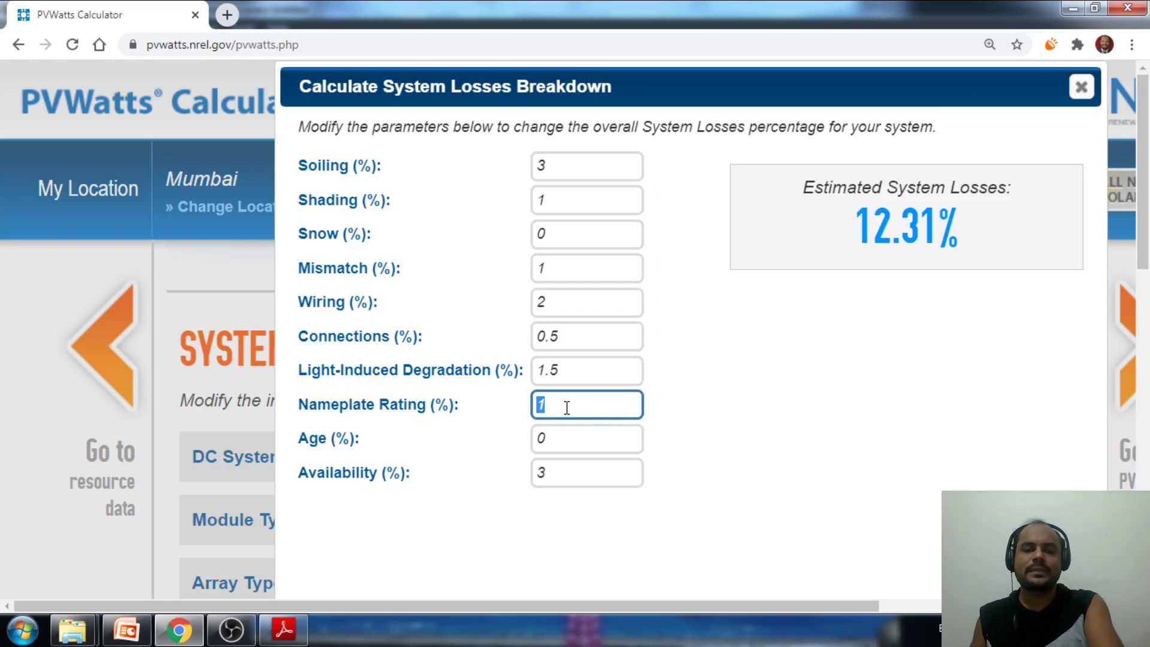
pyautogui.press('BackSpace')
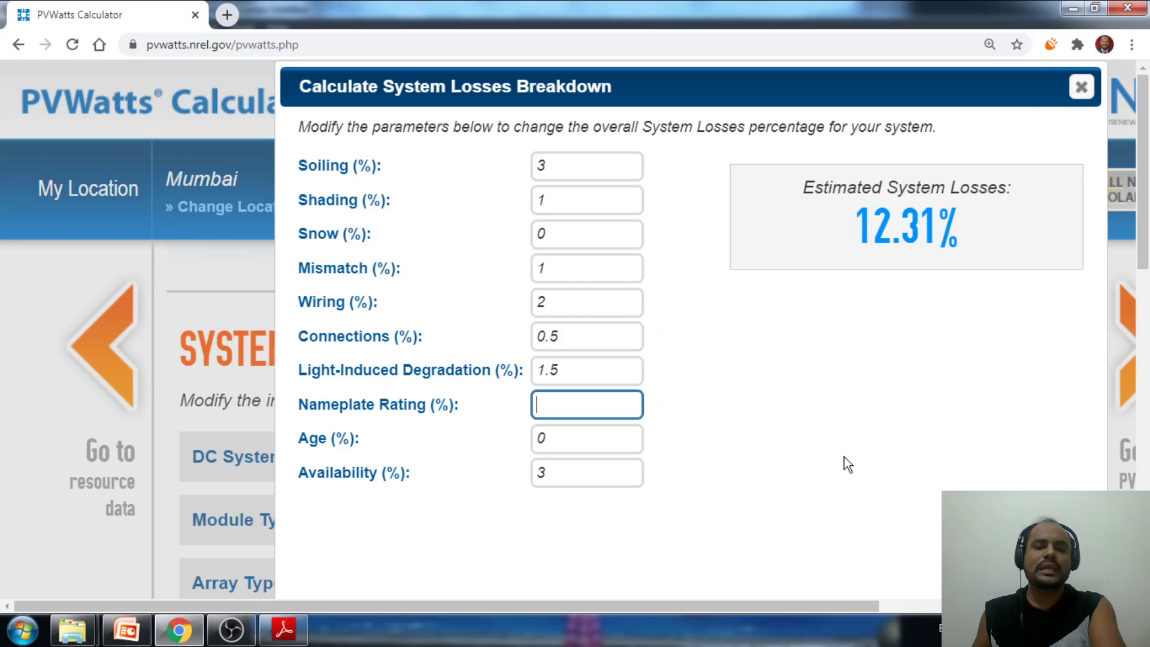
pyautogui.write('2')
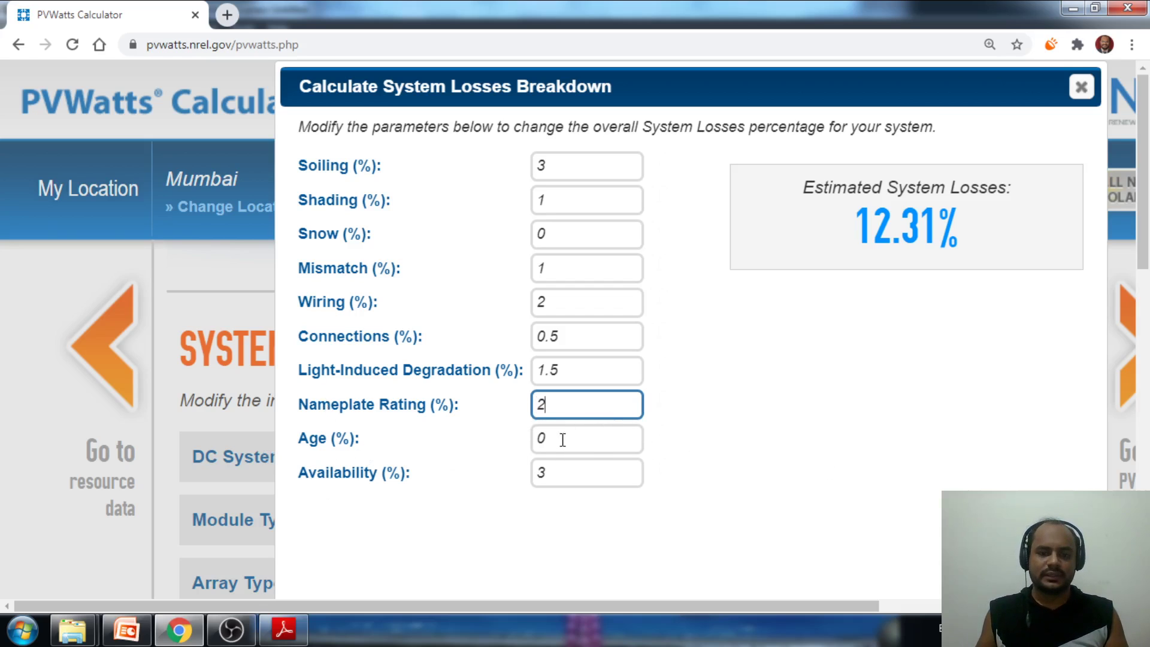
pyautogui.press('Tab')
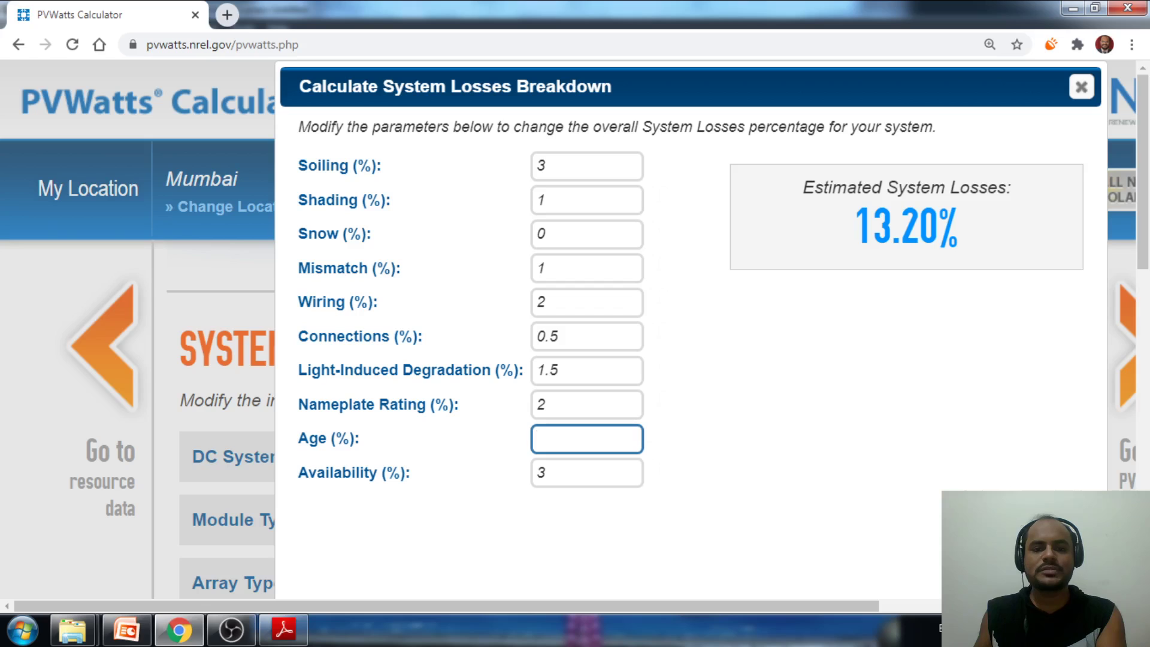
pyautogui.write('1')
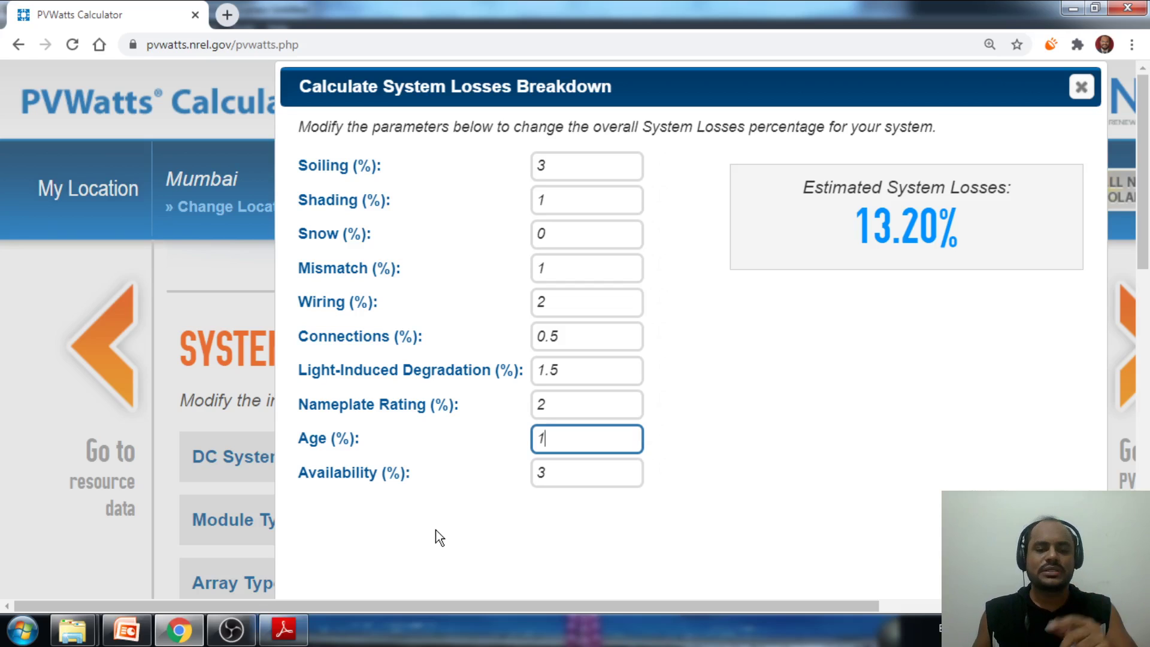
# Keep the availability loss at 3% and save the system losses breakdown.
pyautogui.click(549, 477)
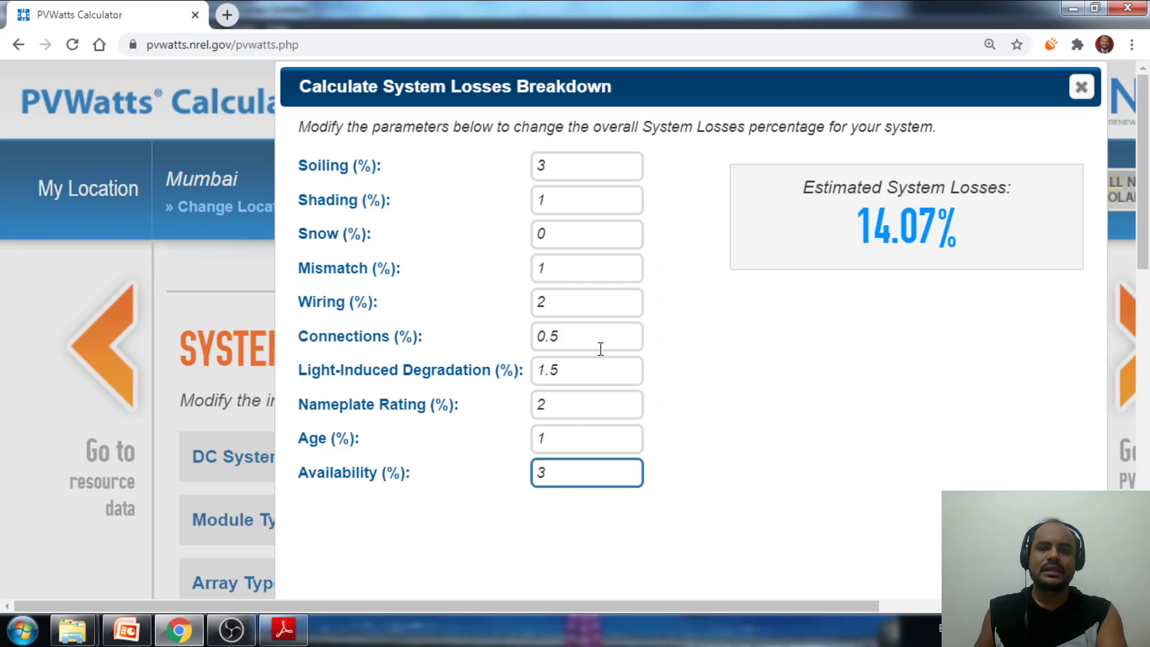
pyautogui.click(689, 276)
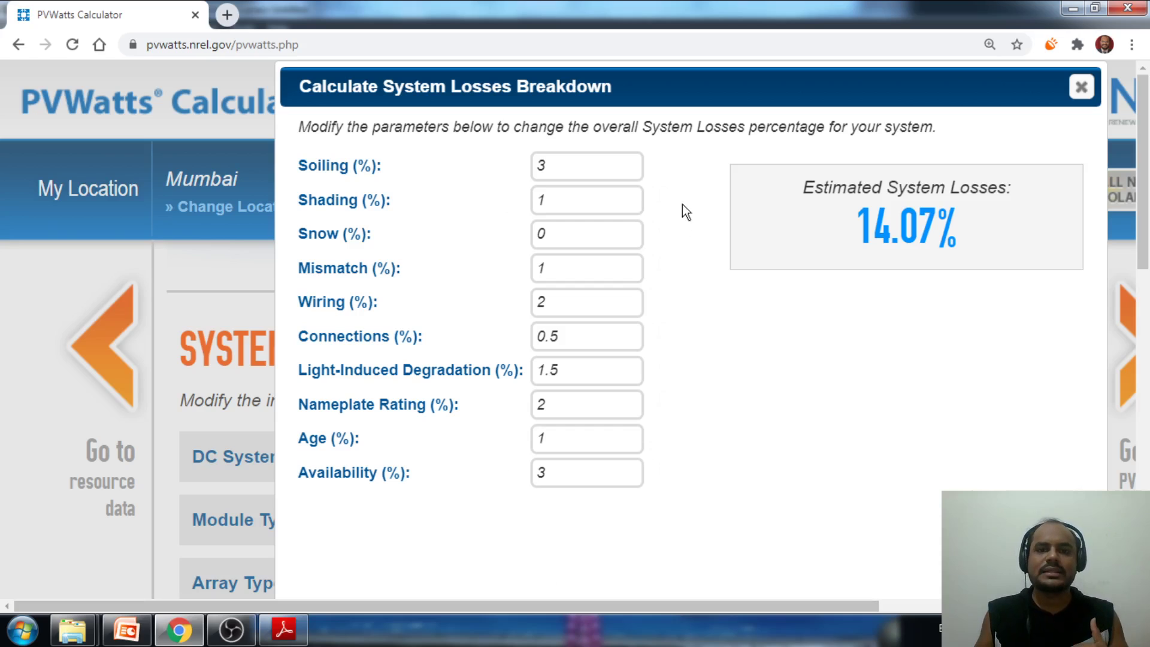
pyautogui.scroll(-2, 716, 213)
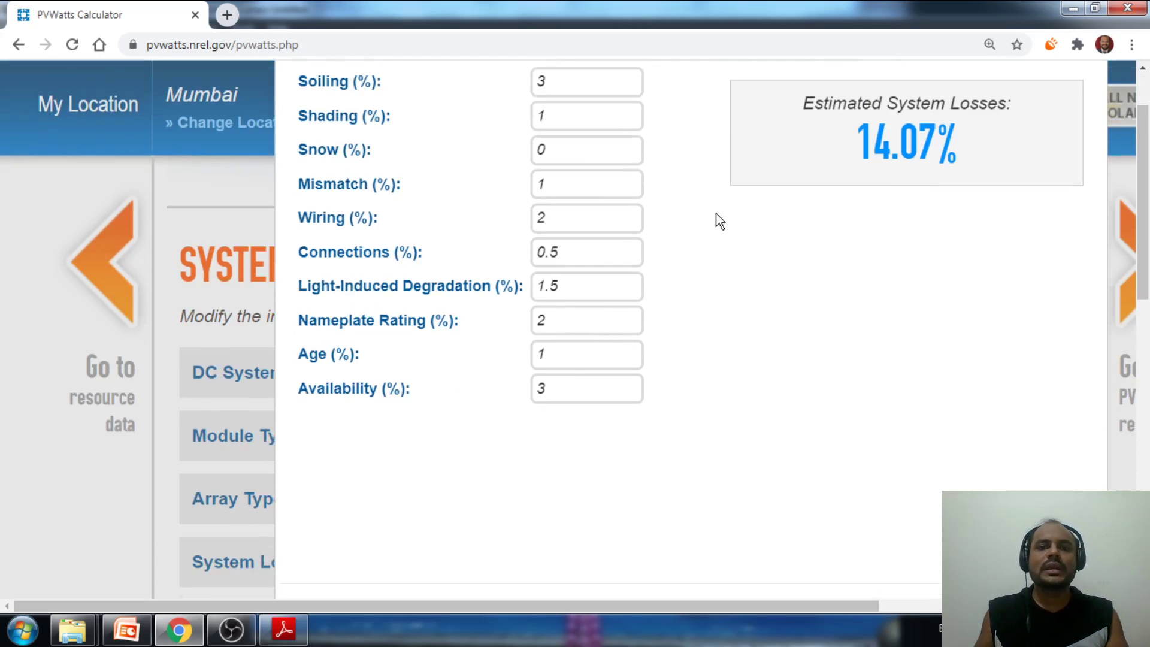
pyautogui.scroll(-3, 863, 191)
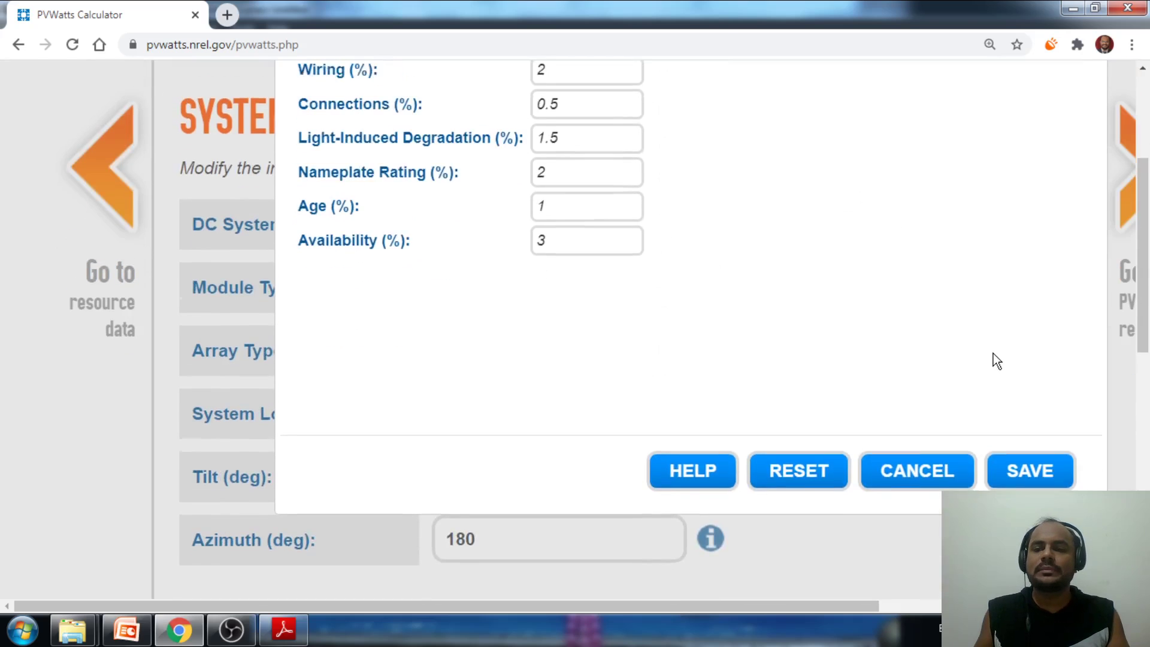
pyautogui.scroll(3, 1012, 414)
pyautogui.scroll(-2, 923, 366)
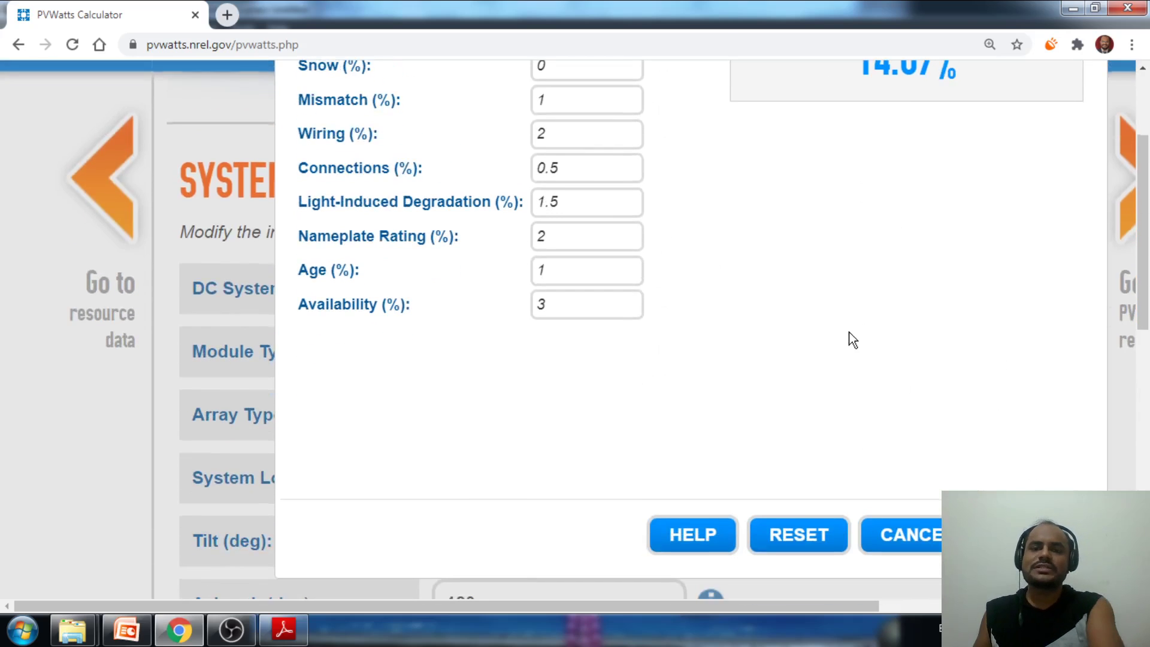
pyautogui.scroll(2, 853, 338)
pyautogui.scroll(-2, 857, 350)
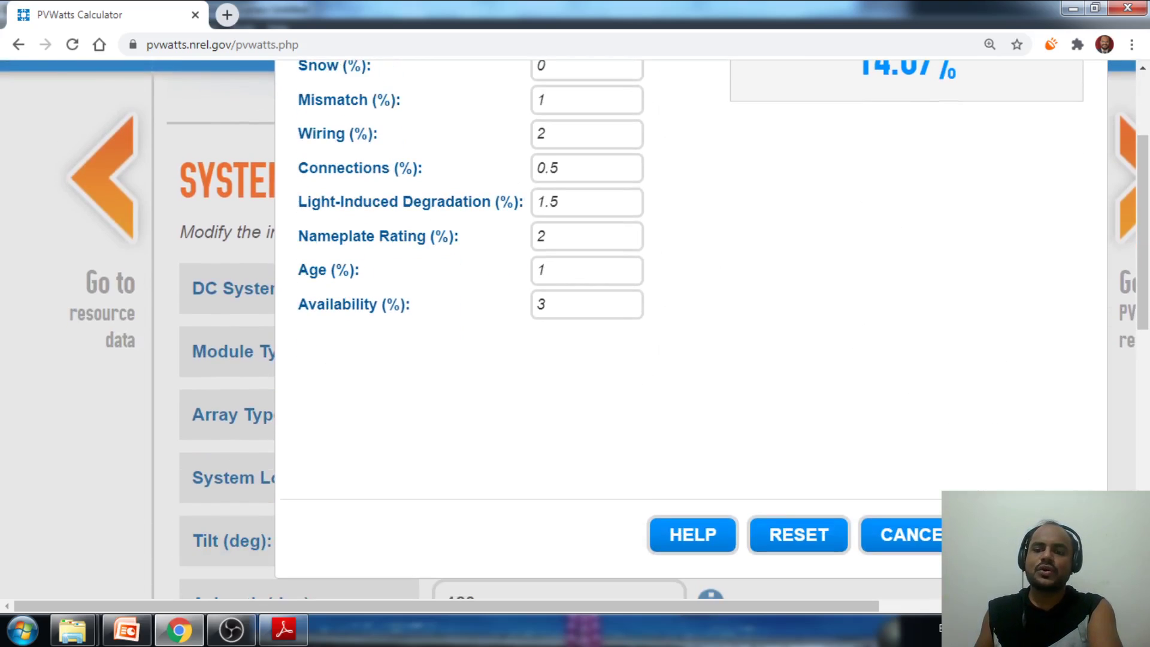
pyautogui.click(1019, 534)
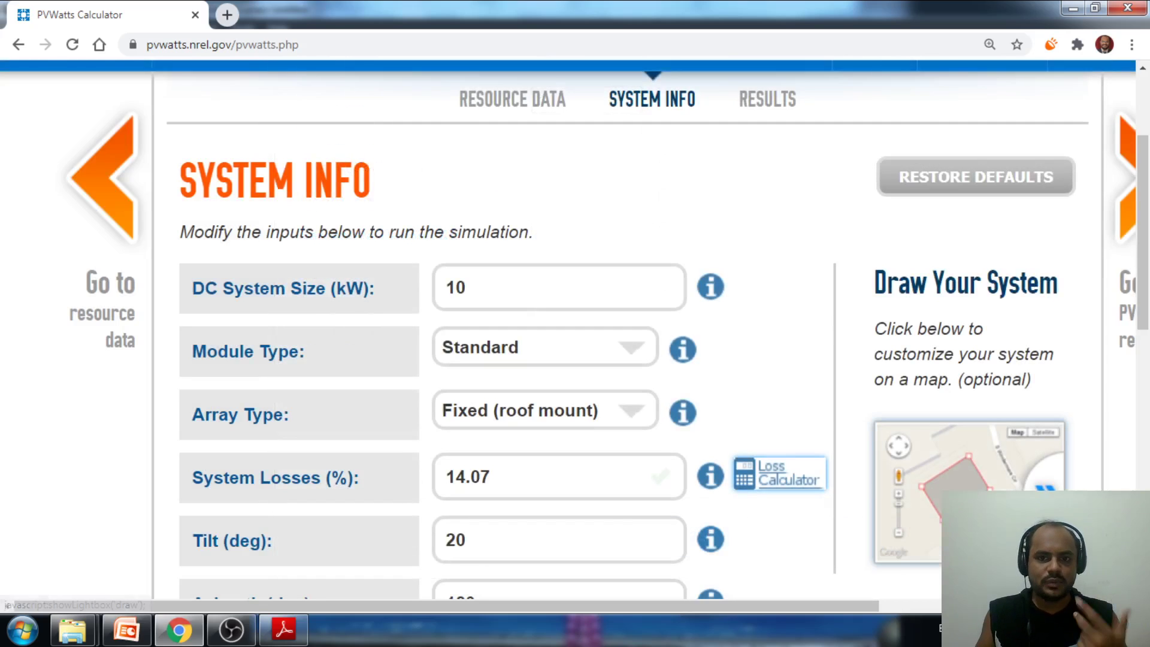
# Set the array tilt to 18 degrees and keep the azimuth at 180 degrees.
pyautogui.scroll(-2, 718, 383)
pyautogui.scroll(-2, 713, 390)
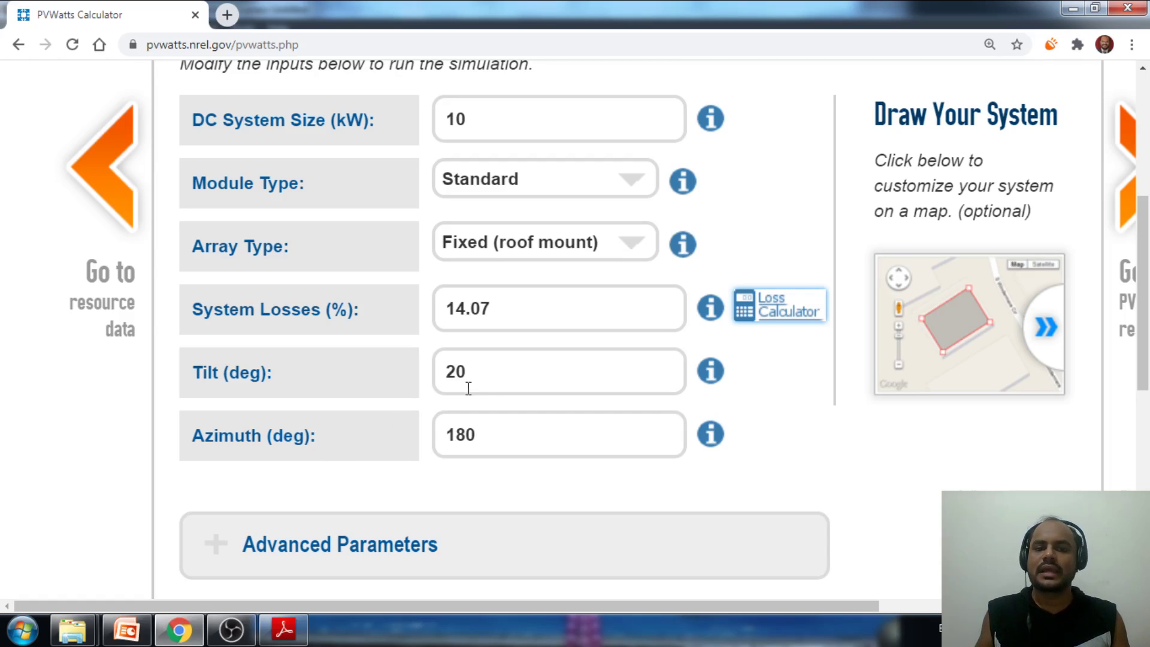
pyautogui.moveTo(479, 372); pyautogui.dragTo(395, 381)
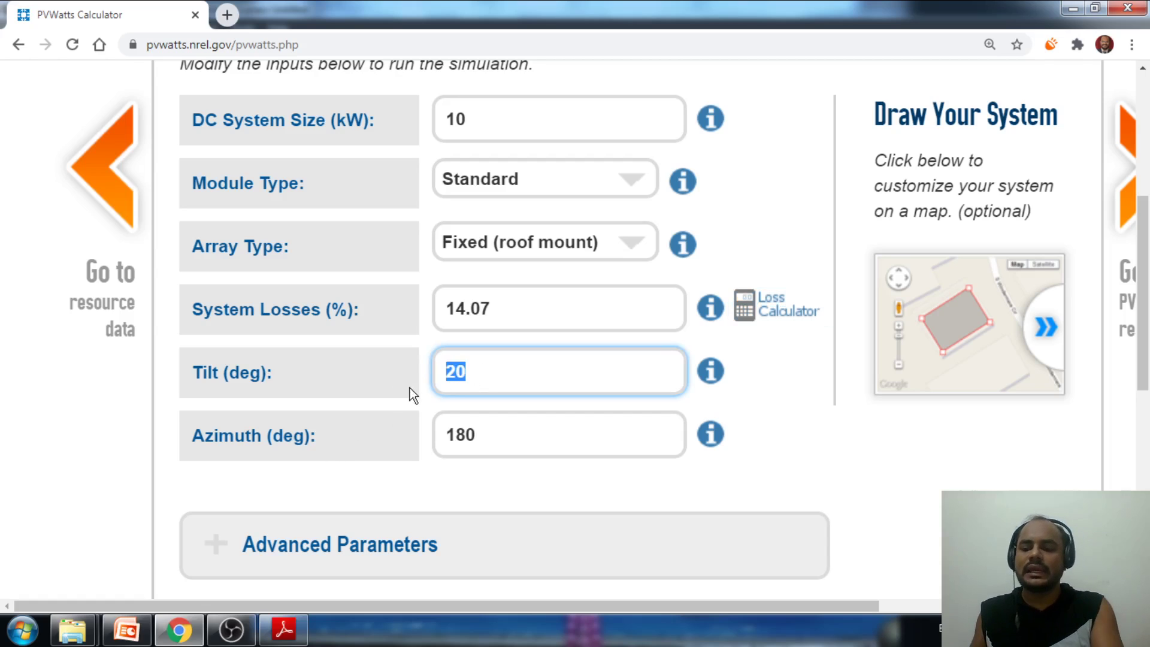
pyautogui.write('18')
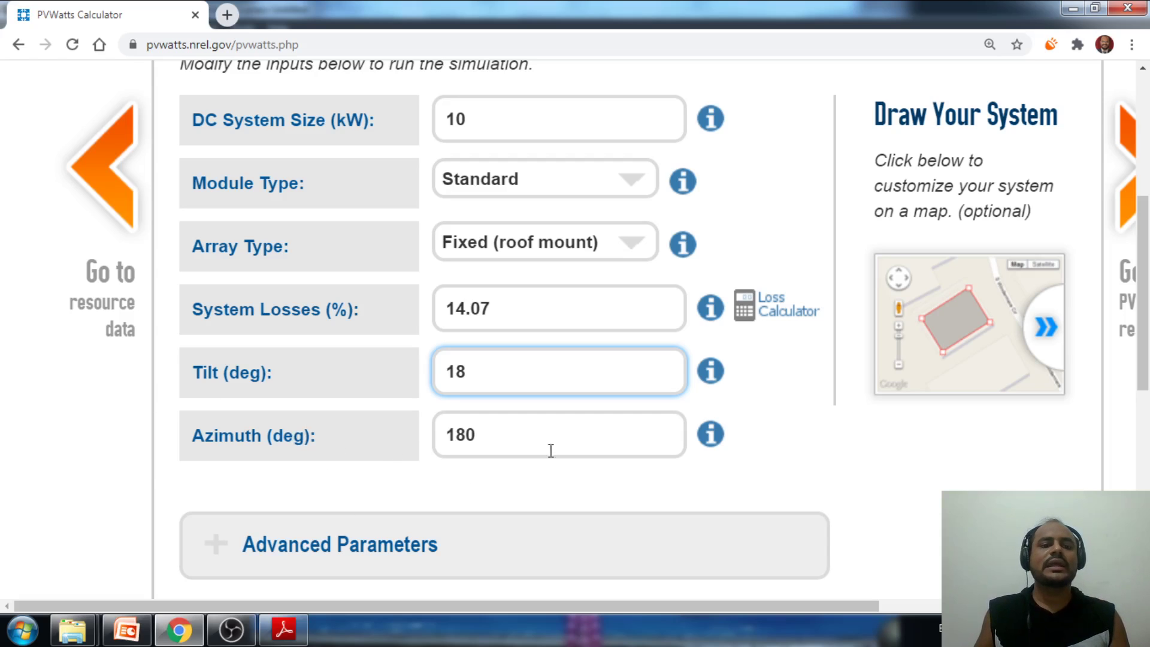
pyautogui.click(514, 438)
pyautogui.scroll(-1, 517, 451)
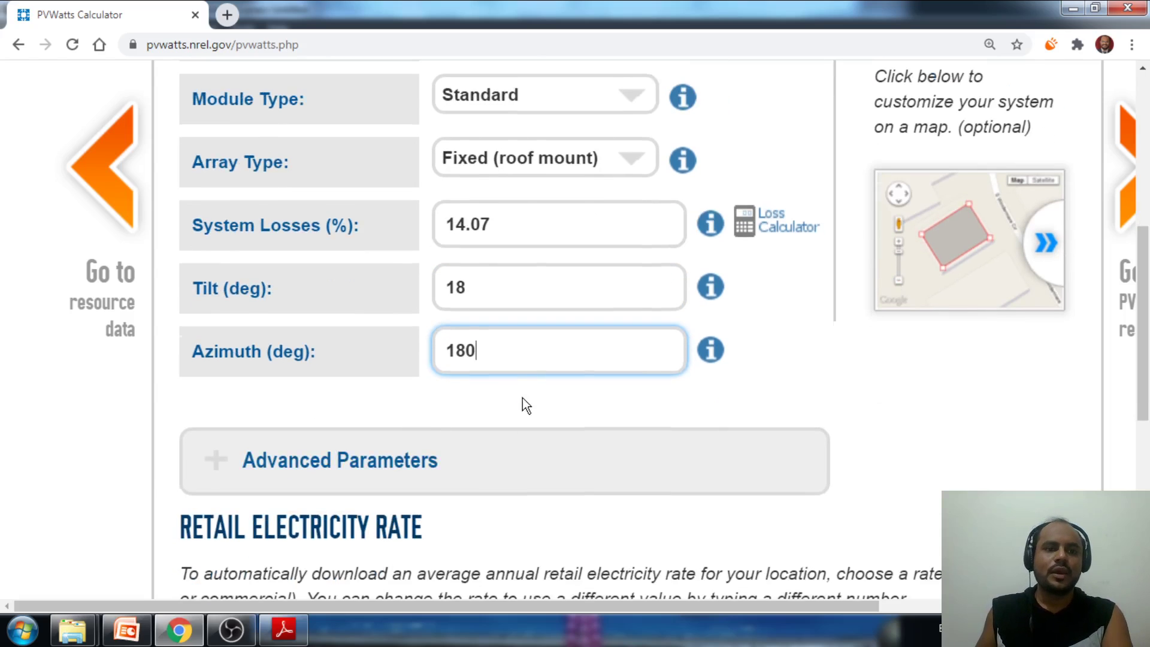
pyautogui.scroll(2, 526, 404)
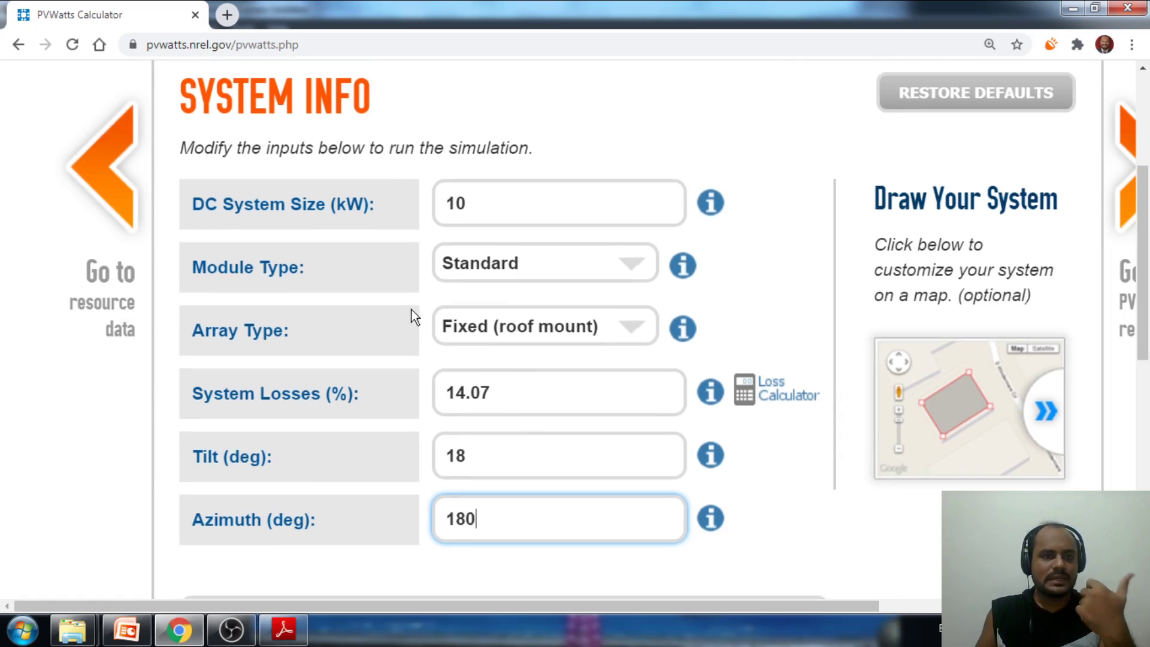
pyautogui.scroll(-4, 413, 340)
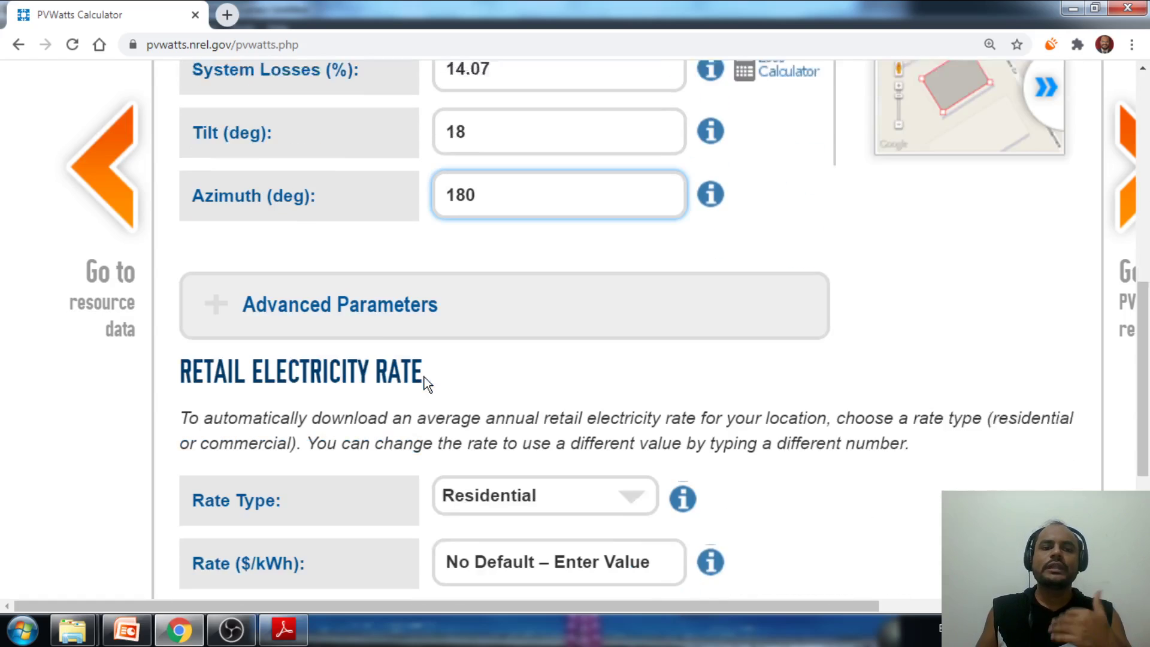
# Expand the advanced parameters, keeping the DC to AC size ratio at 1.2, inverter efficiency at 96% and ground coverage ratio at 0.4.
pyautogui.click(284, 308)
pyautogui.scroll(-1, 327, 371)
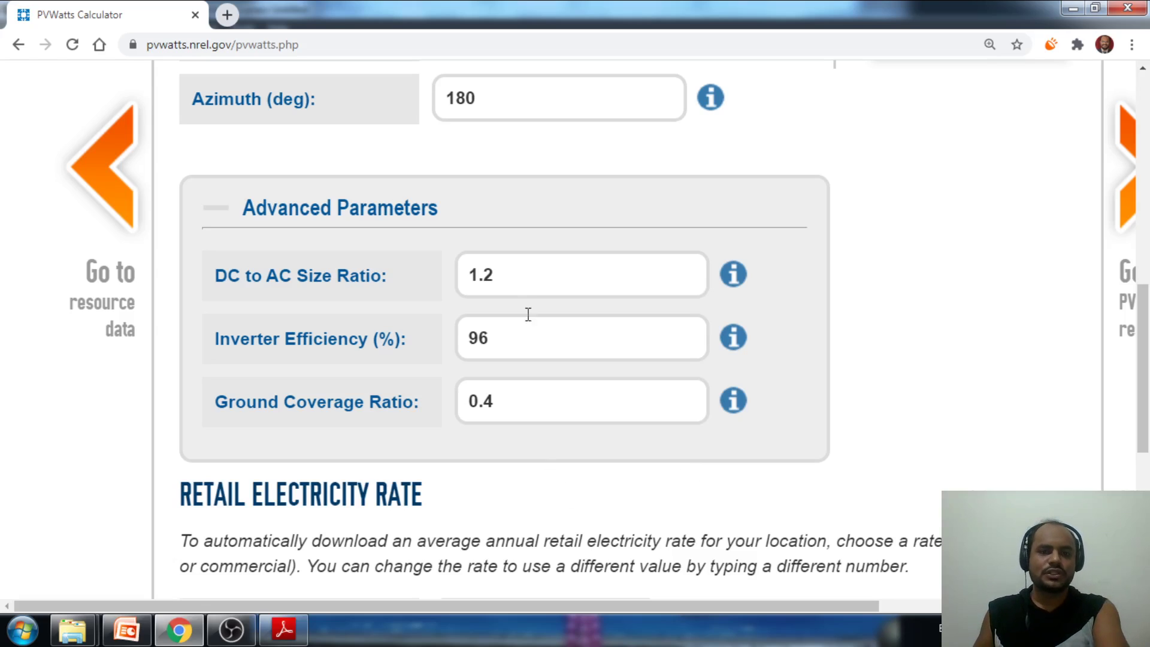
pyautogui.click(496, 273)
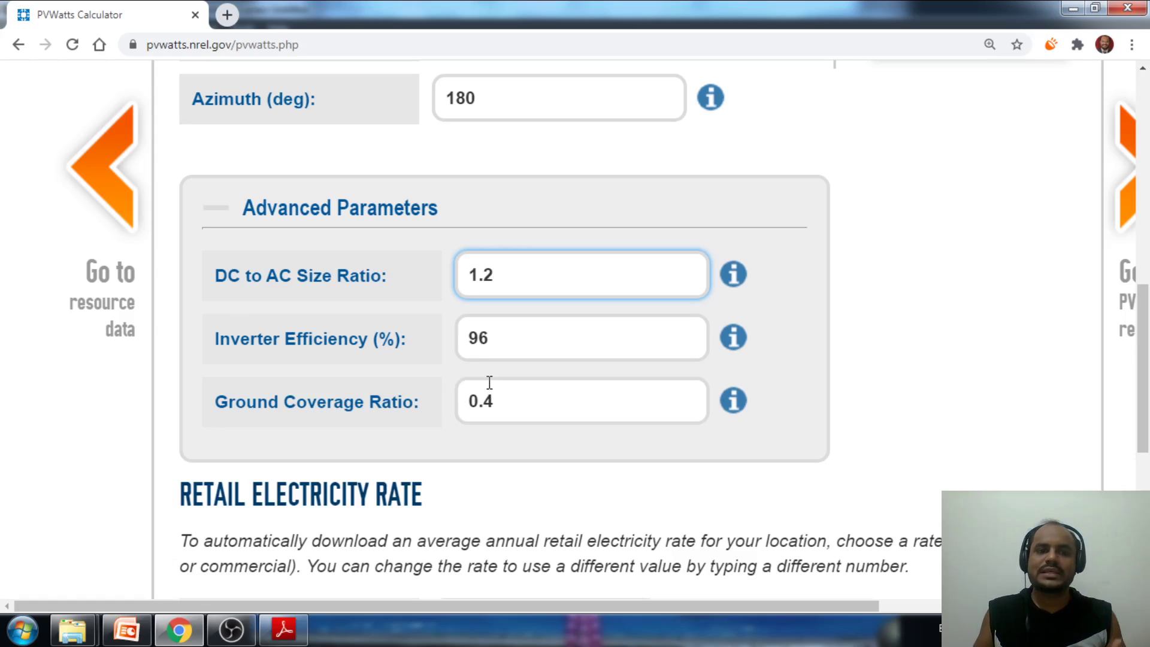
pyautogui.click(514, 341)
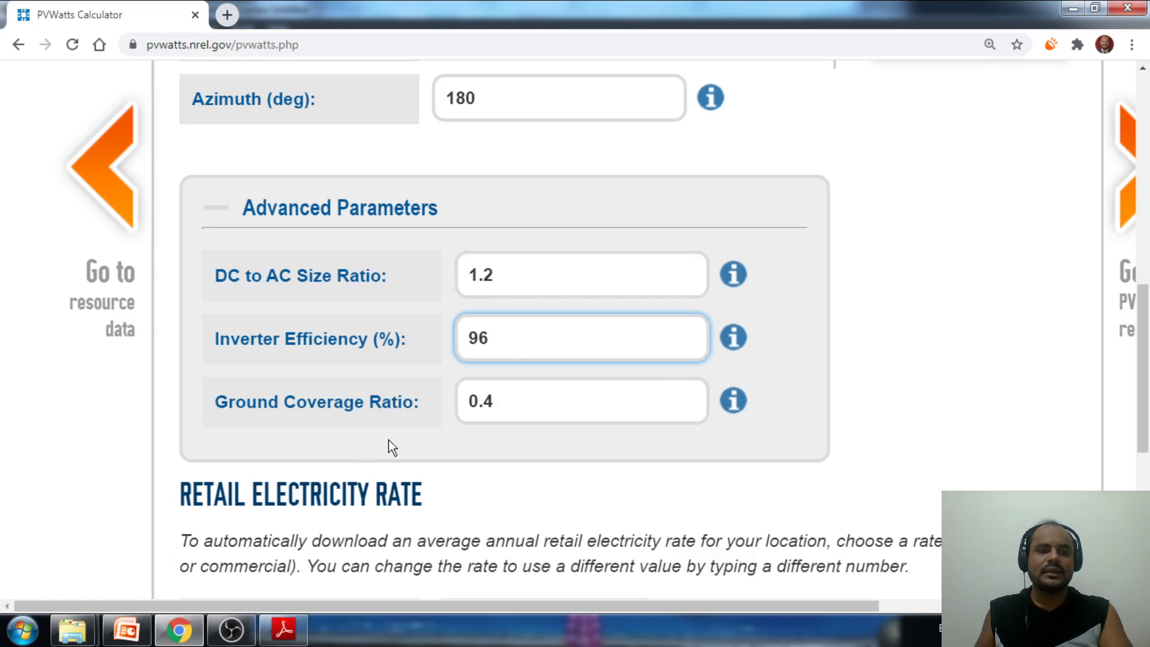
pyautogui.click(504, 403)
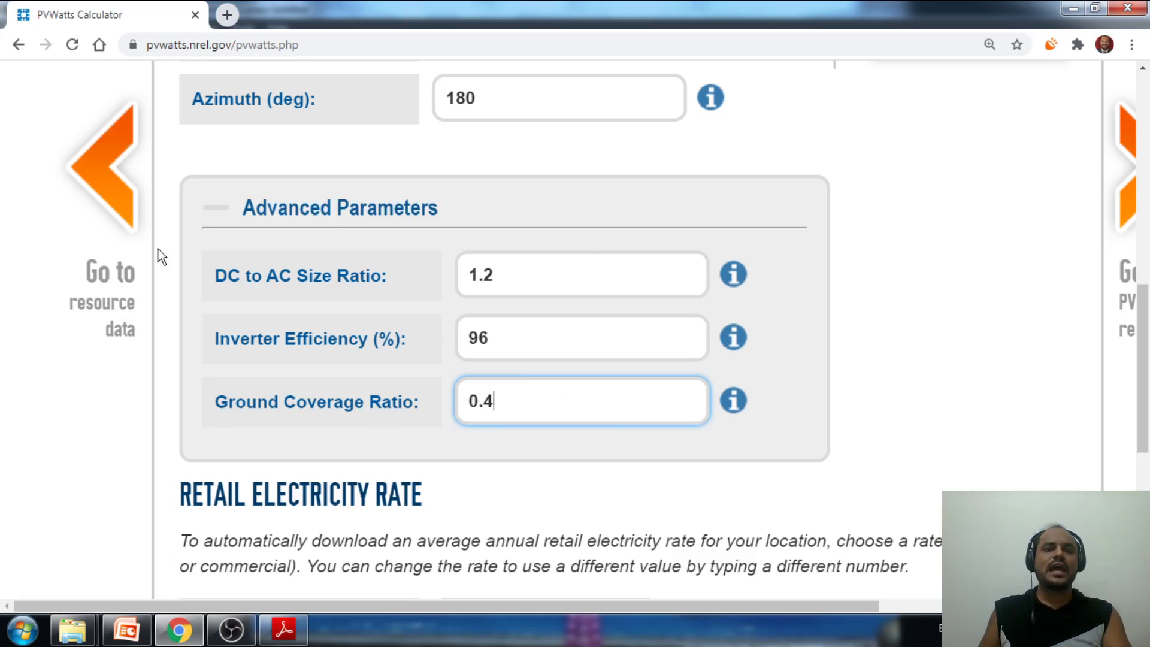
# Choose the Residential rate type and set the retail electricity rate to 0.1369 $/kWh.
pyautogui.scroll(-4, 446, 329)
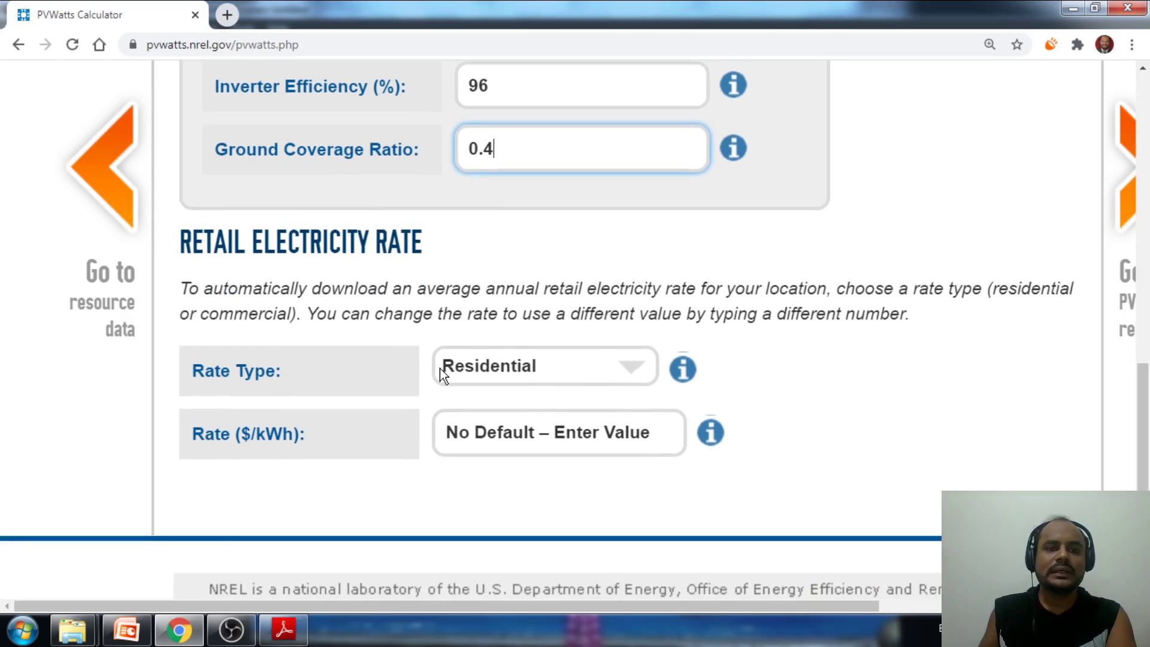
pyautogui.click(631, 370)
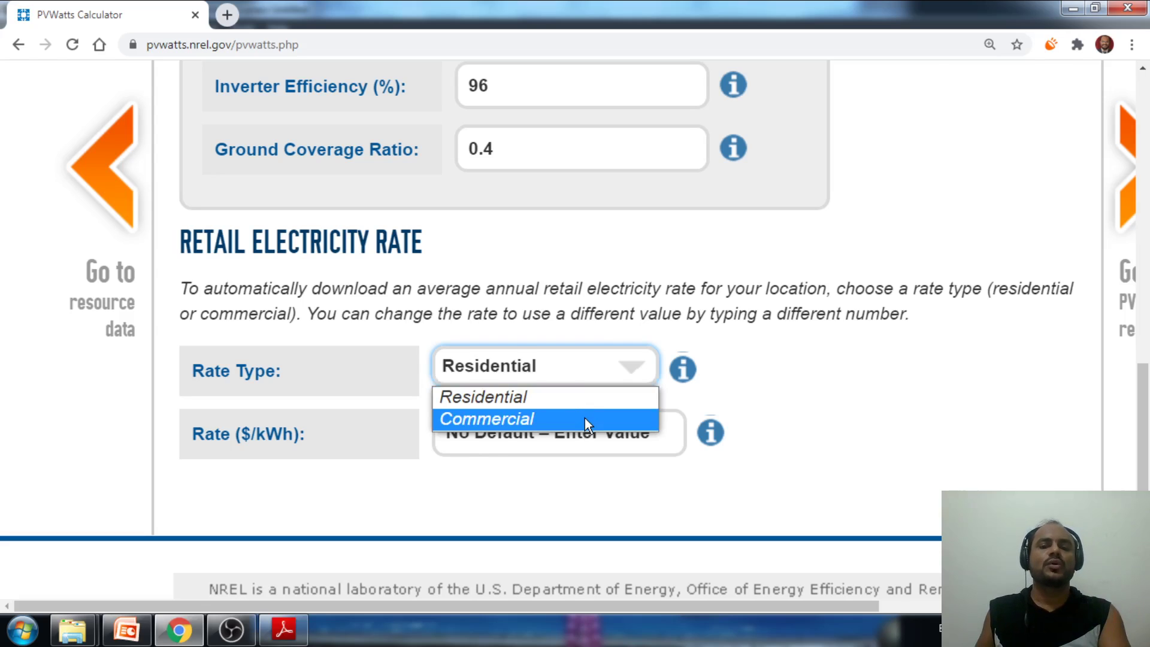
pyautogui.click(560, 404)
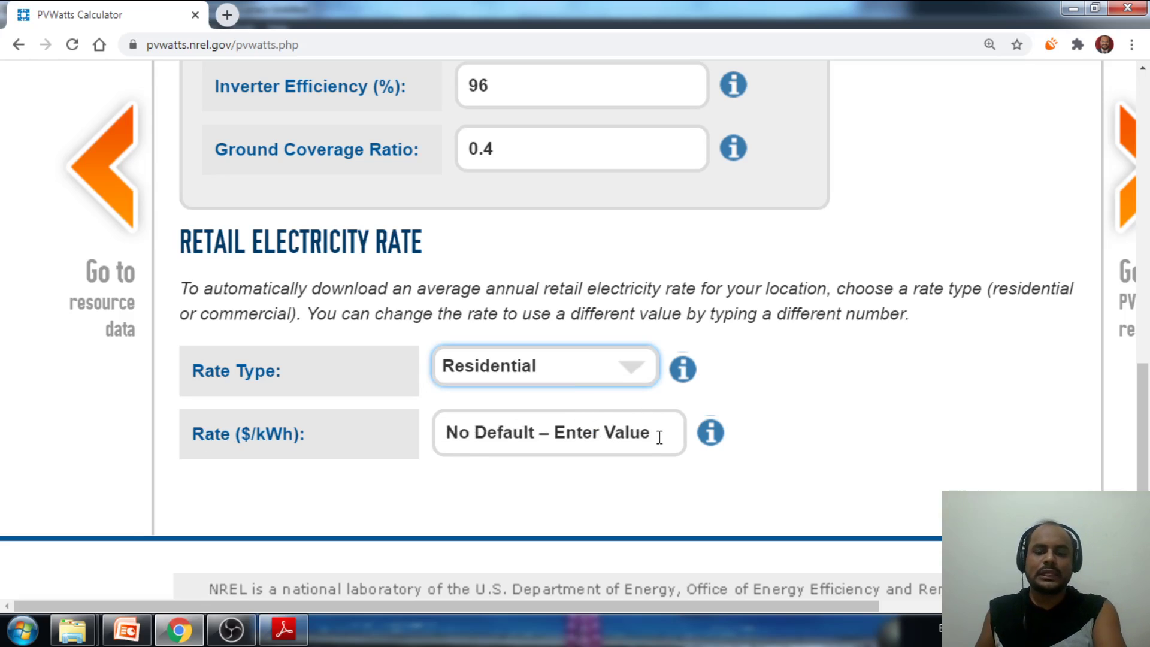
pyautogui.moveTo(660, 437); pyautogui.dragTo(446, 410)
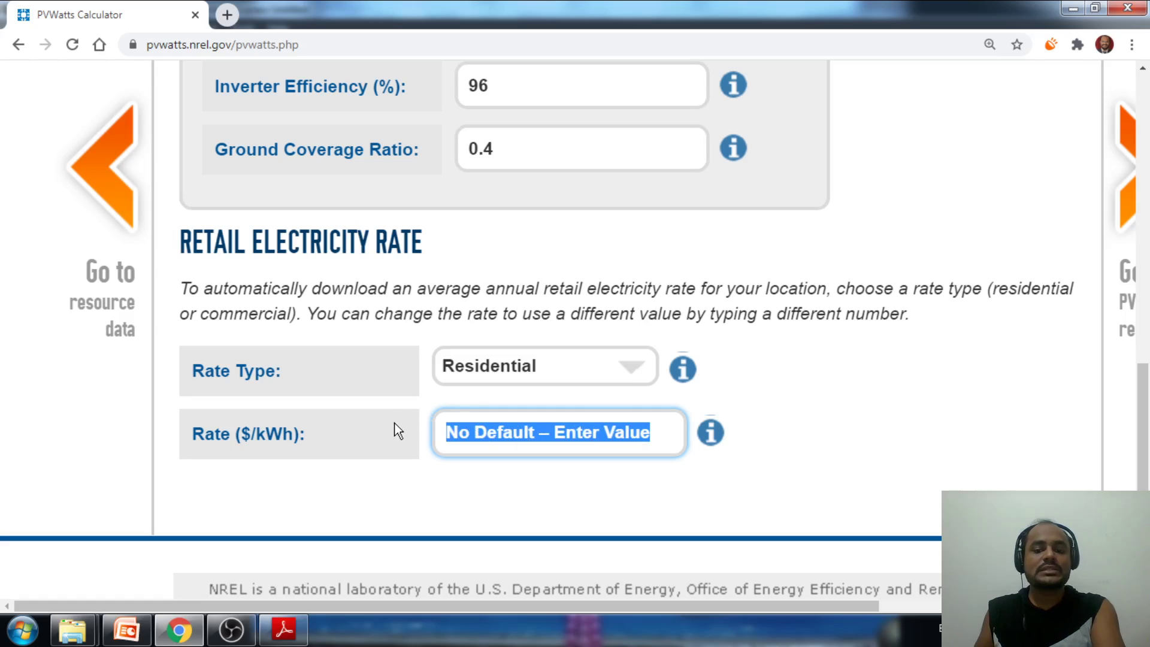
pyautogui.press('BackSpace')
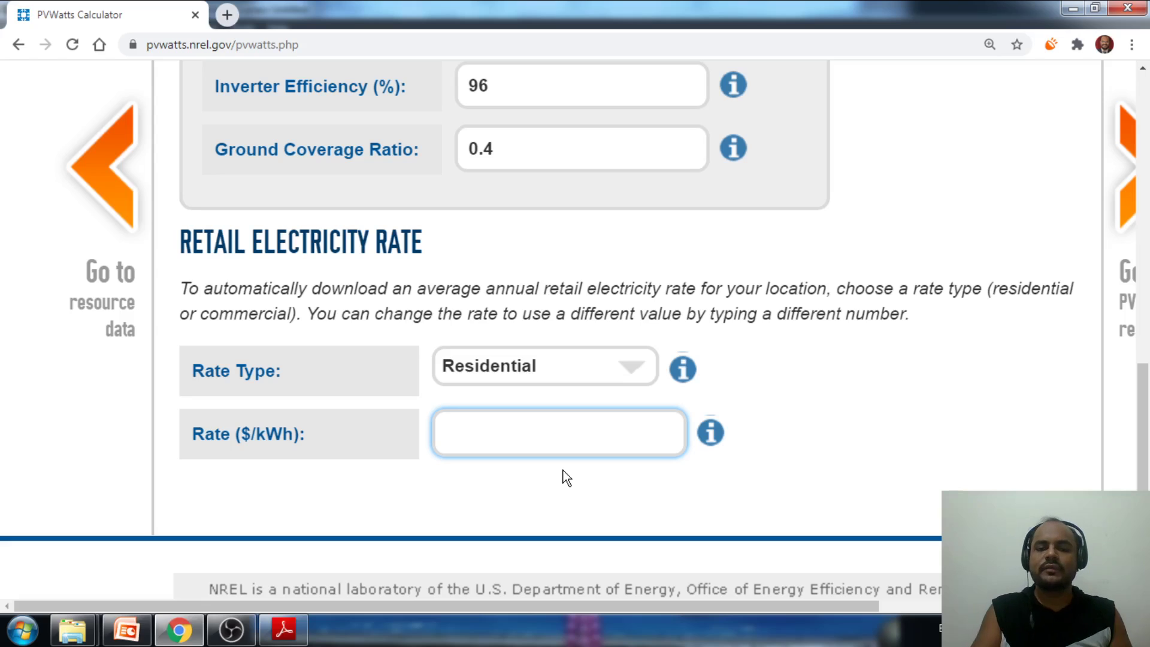
pyautogui.write('0.1369')
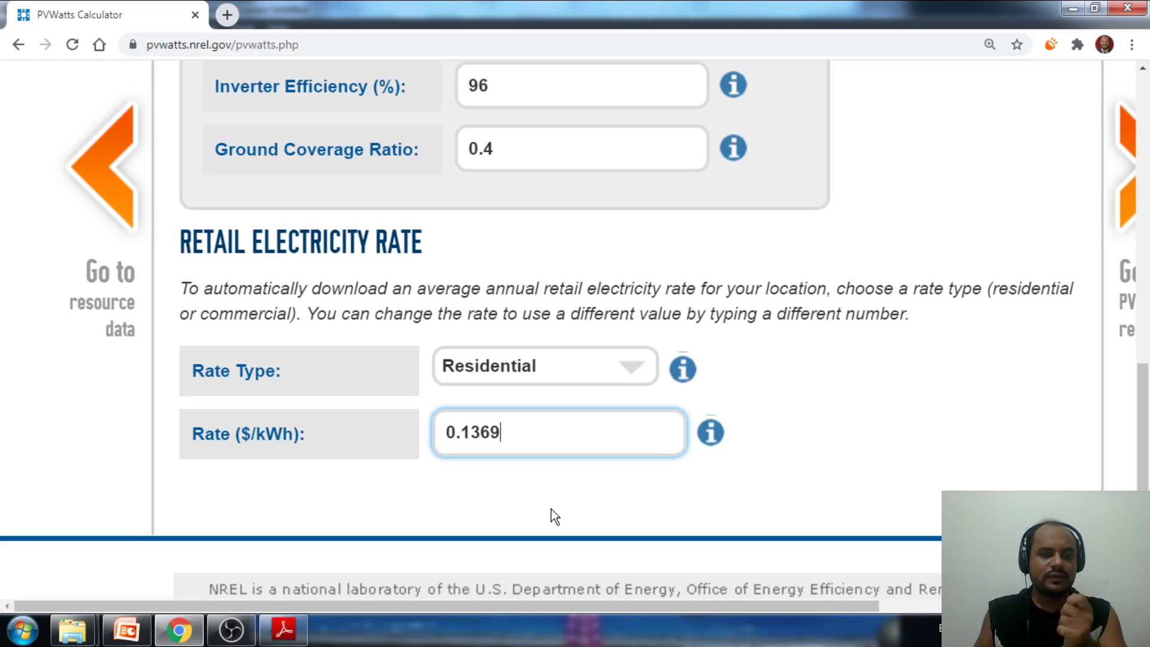
pyautogui.click(566, 475)
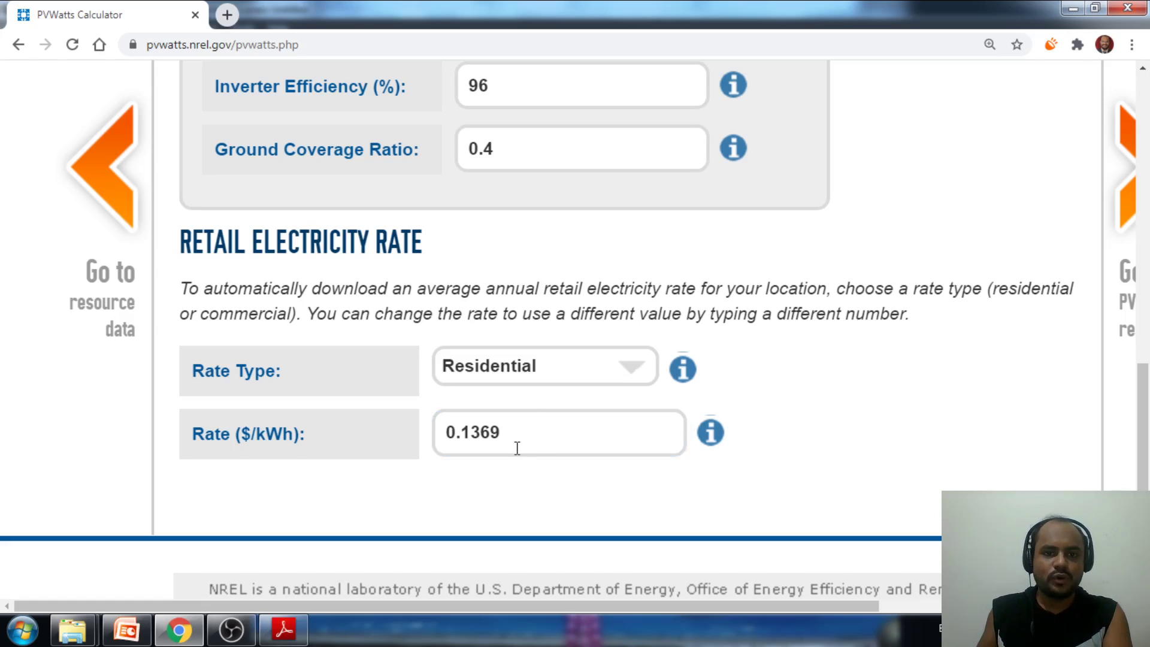
pyautogui.scroll(-1, 520, 459)
pyautogui.scroll(4, 736, 453)
pyautogui.scroll(8, 736, 447)
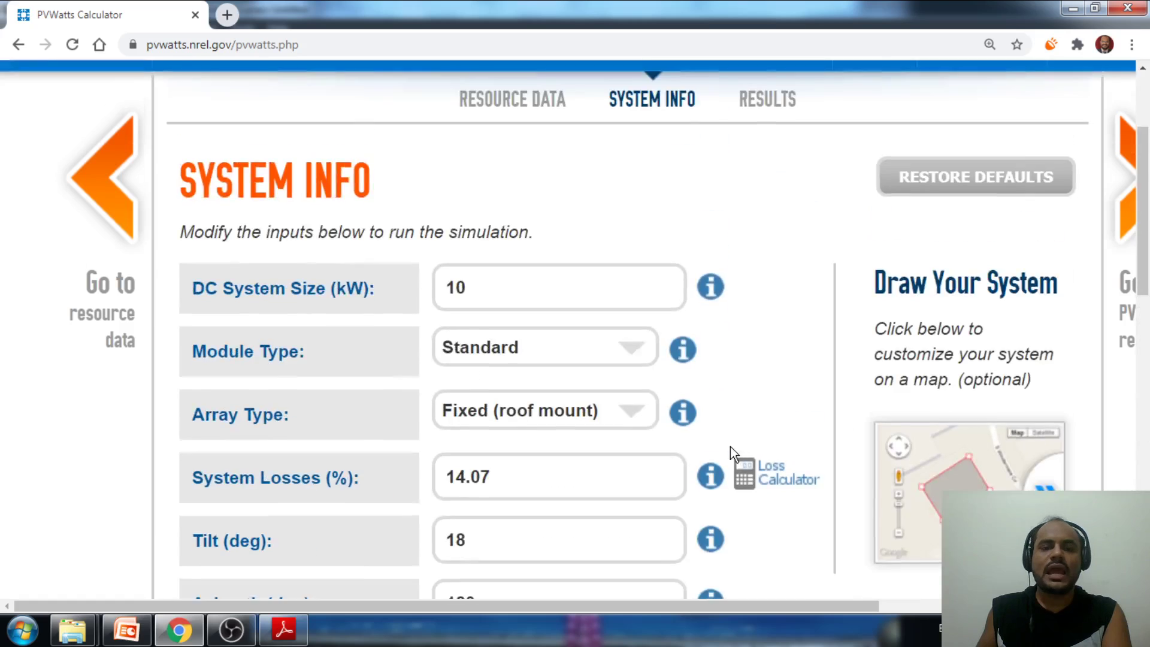
pyautogui.scroll(-3, 581, 362)
pyautogui.scroll(-3, 552, 357)
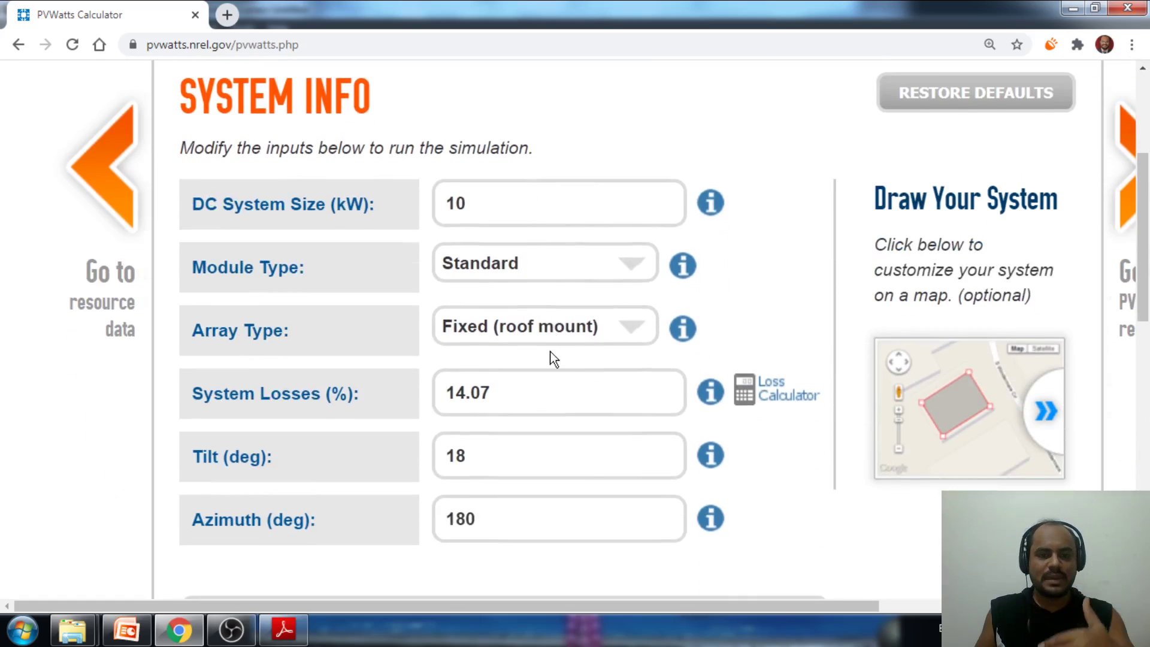
# Run the simulation with the entered system info and open the PVWatts results.
pyautogui.scroll(-3, 547, 372)
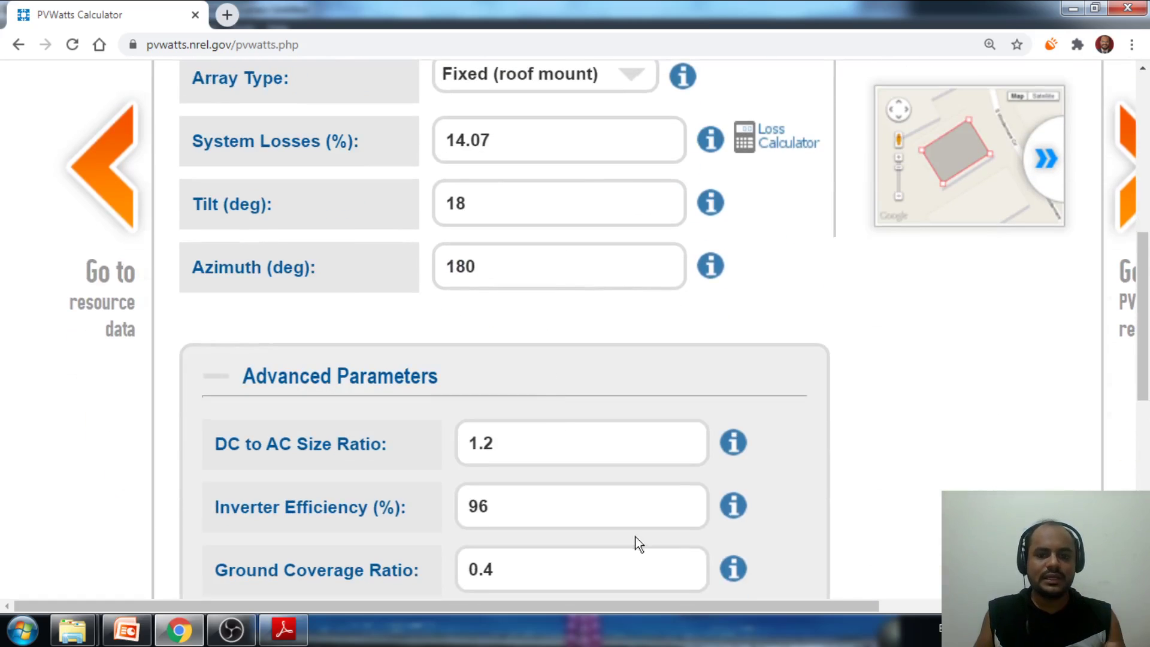
pyautogui.moveTo(664, 610); pyautogui.dragTo(833, 613)
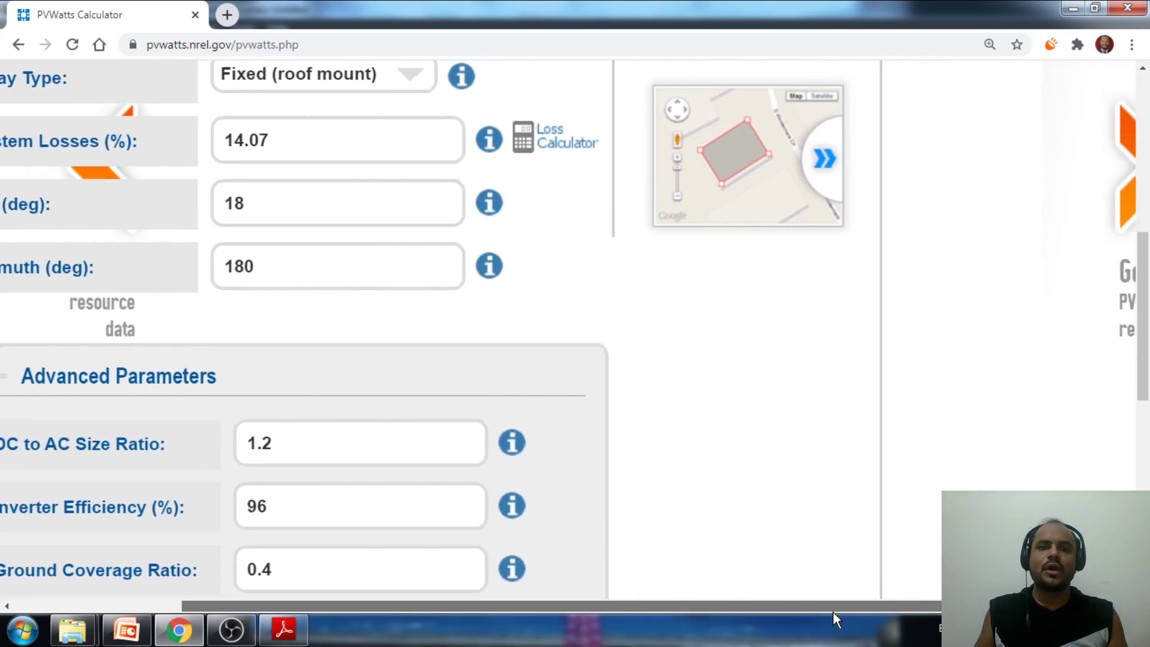
pyautogui.scroll(4, 516, 305)
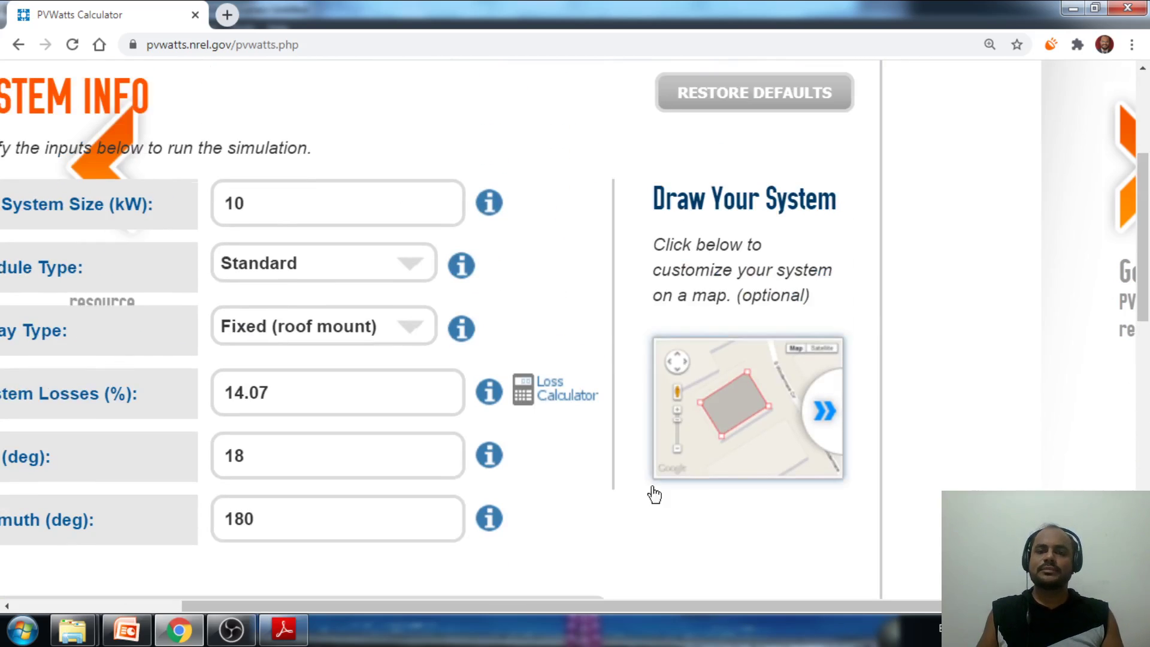
pyautogui.moveTo(749, 605); pyautogui.dragTo(872, 609)
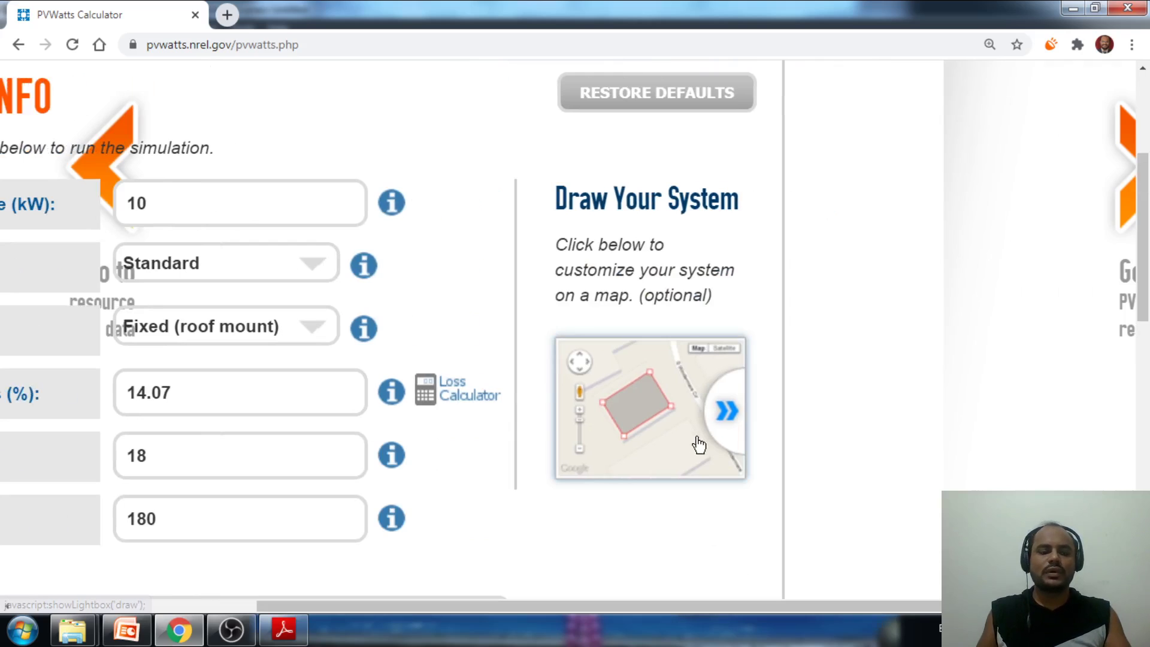
pyautogui.hotkey('ctrl', '-')
pyautogui.hotkey('ctrl', '-')
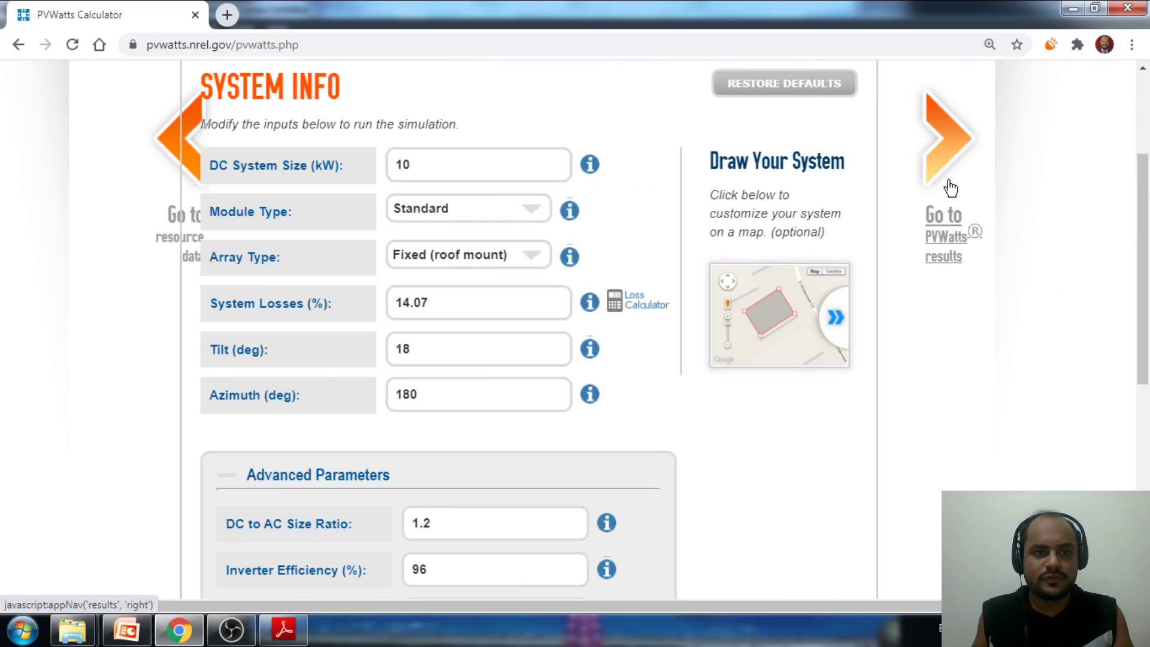
pyautogui.click(954, 244)
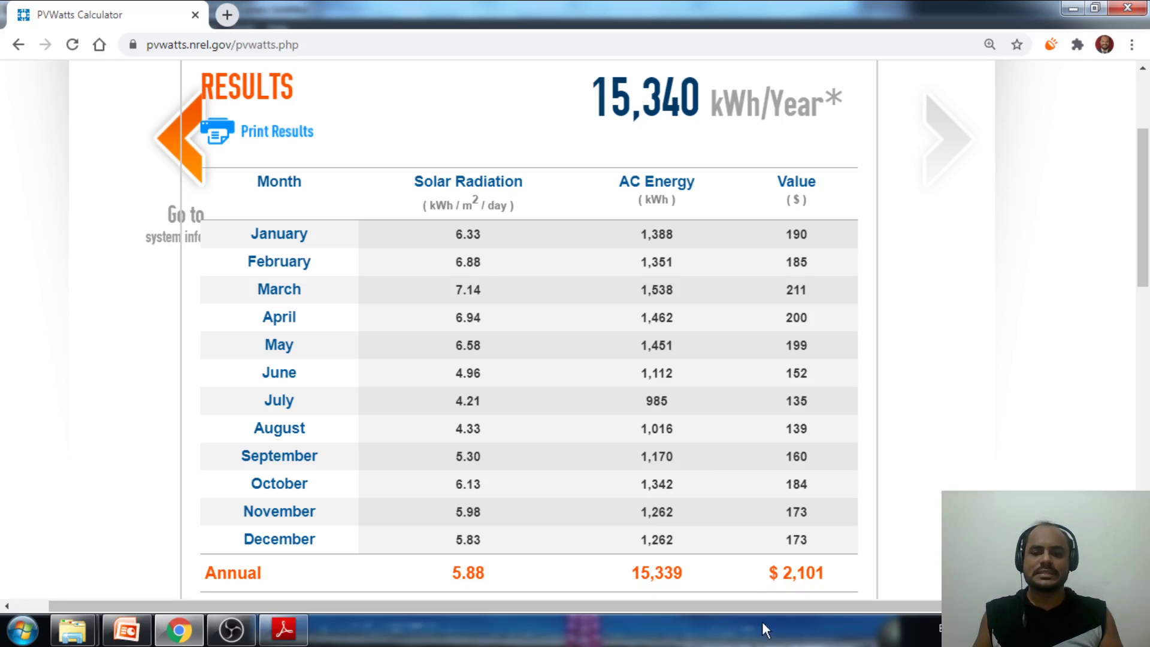
# Examine the monthly and annual solar radiation, AC energy and value, plus the location, system specifications, economics and capacity factor.
pyautogui.moveTo(768, 602); pyautogui.dragTo(749, 606)
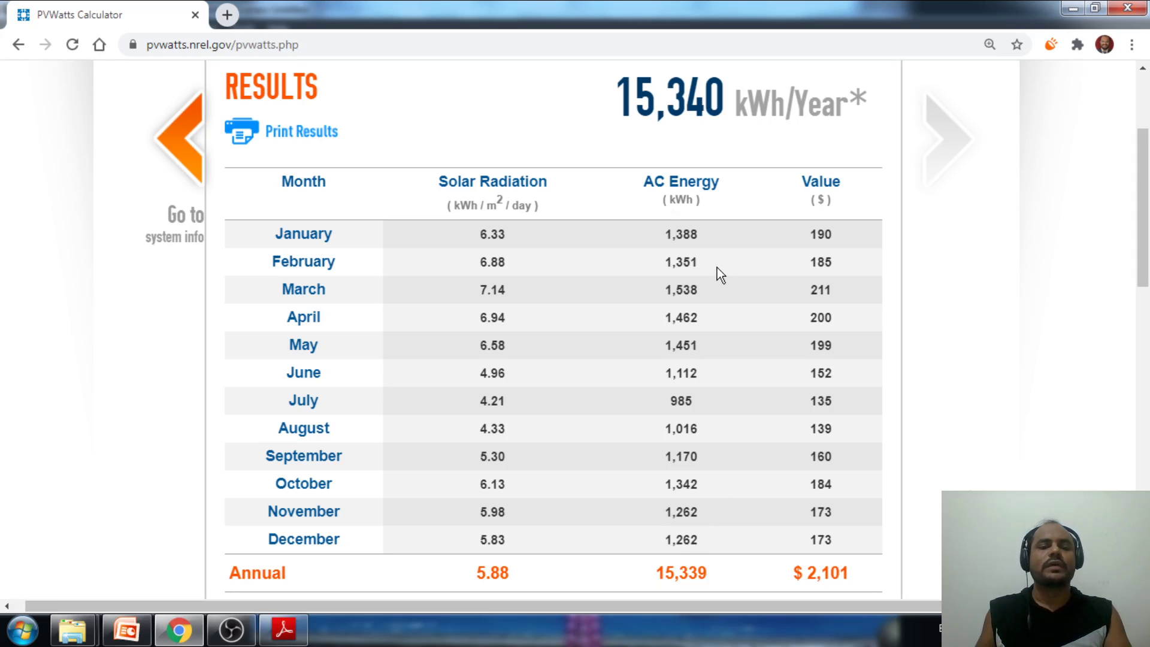
pyautogui.scroll(1, 510, 274)
pyautogui.scroll(-1, 420, 280)
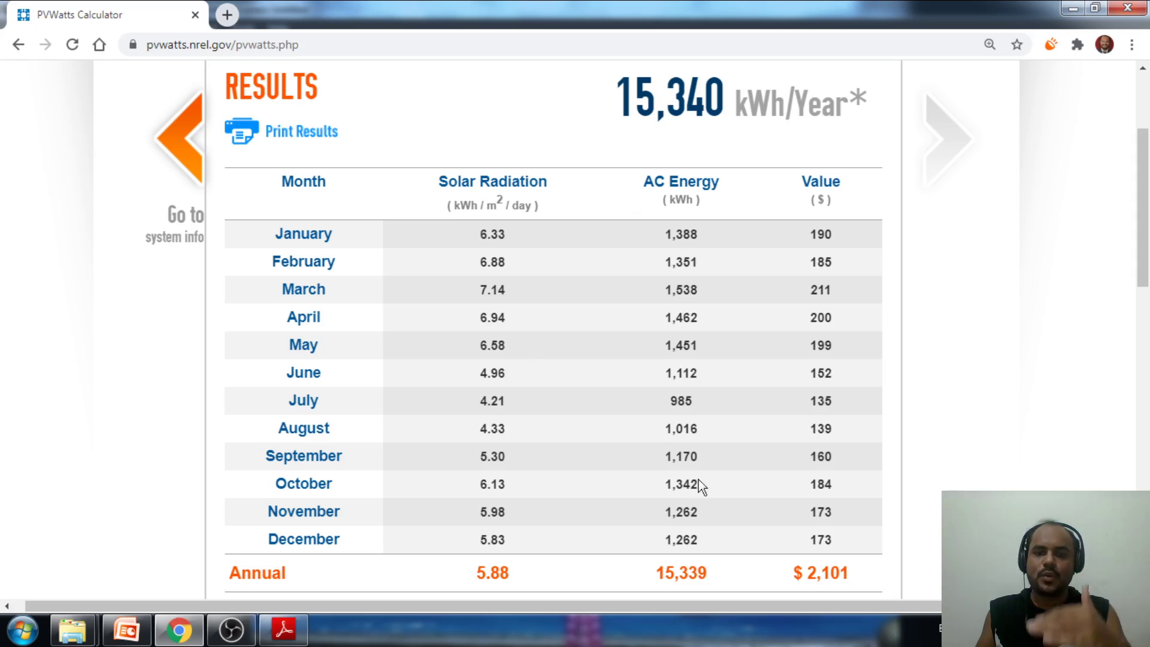
pyautogui.scroll(-1, 701, 486)
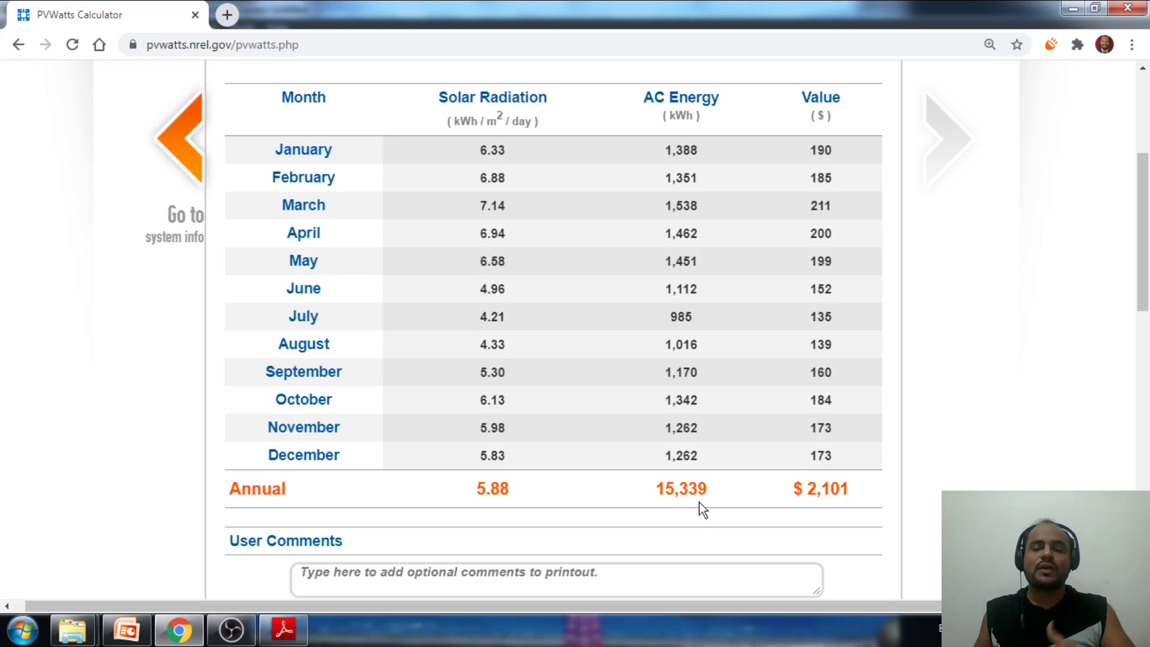
pyautogui.scroll(1, 701, 501)
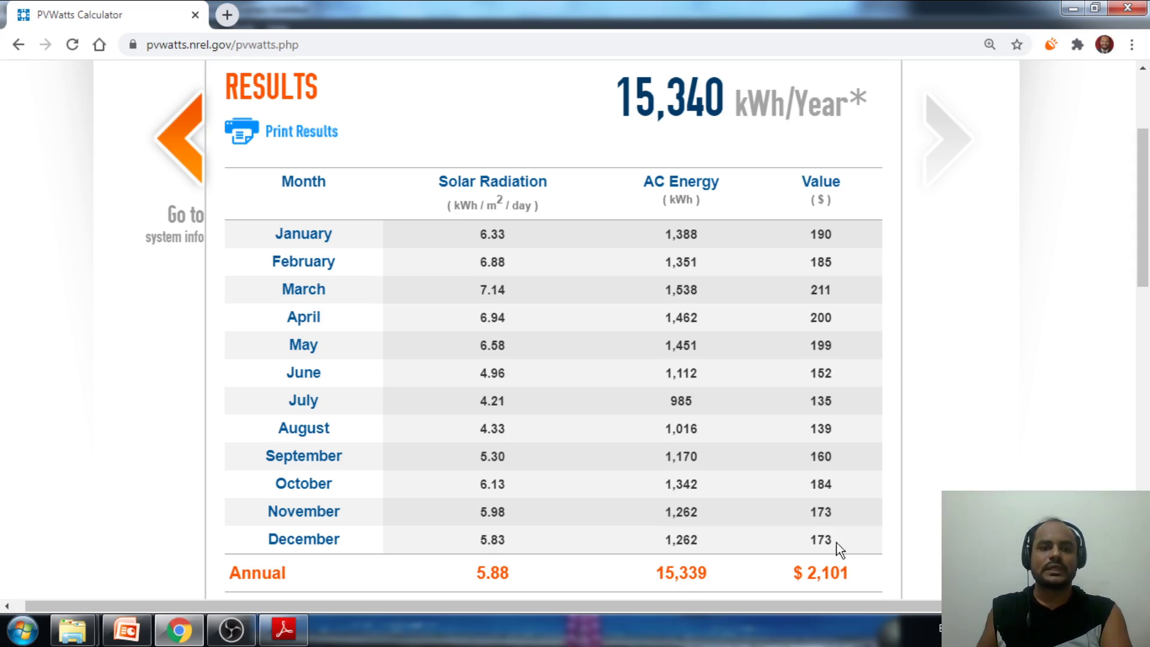
pyautogui.scroll(3, 707, 470)
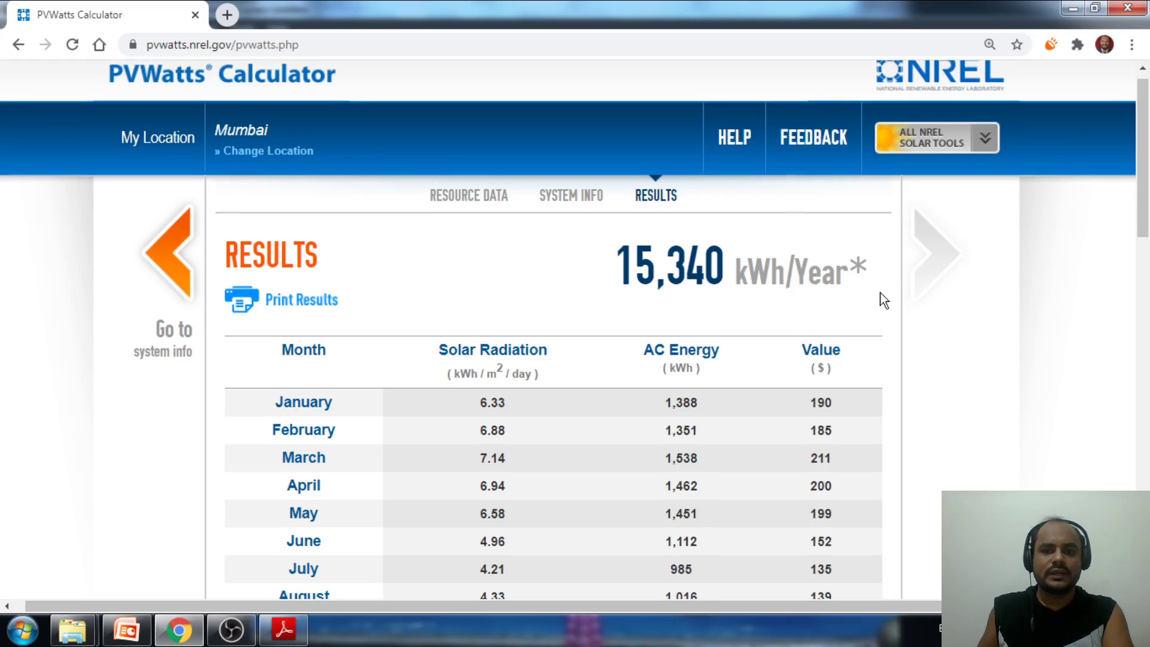
pyautogui.scroll(-14, 513, 347)
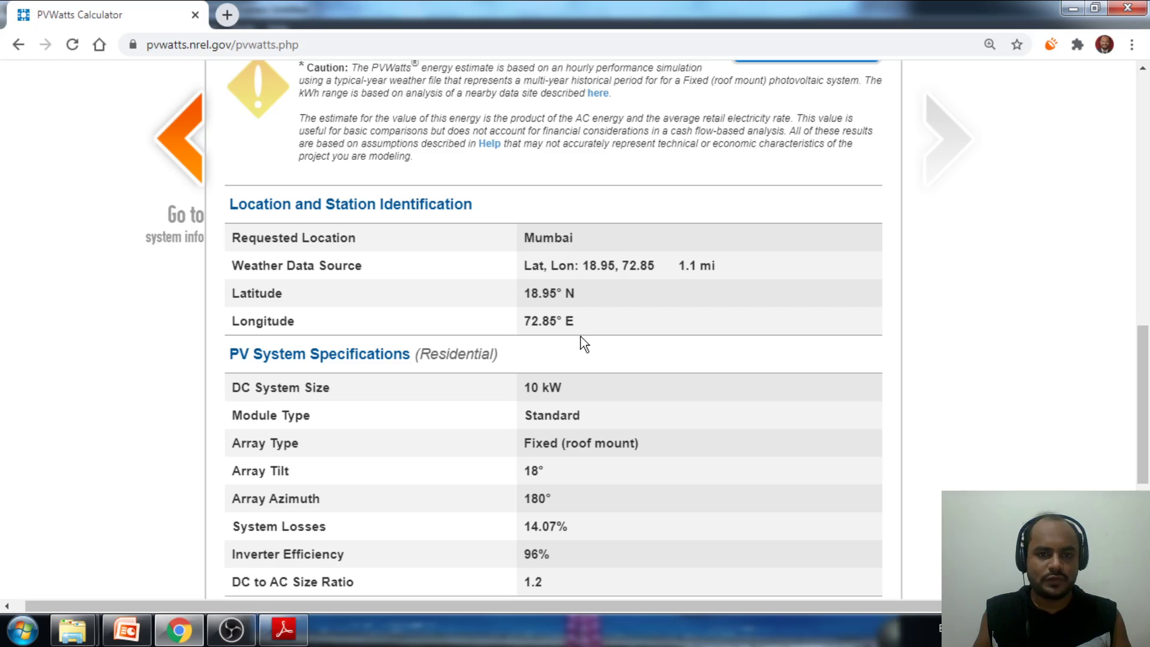
pyautogui.scroll(-4, 586, 354)
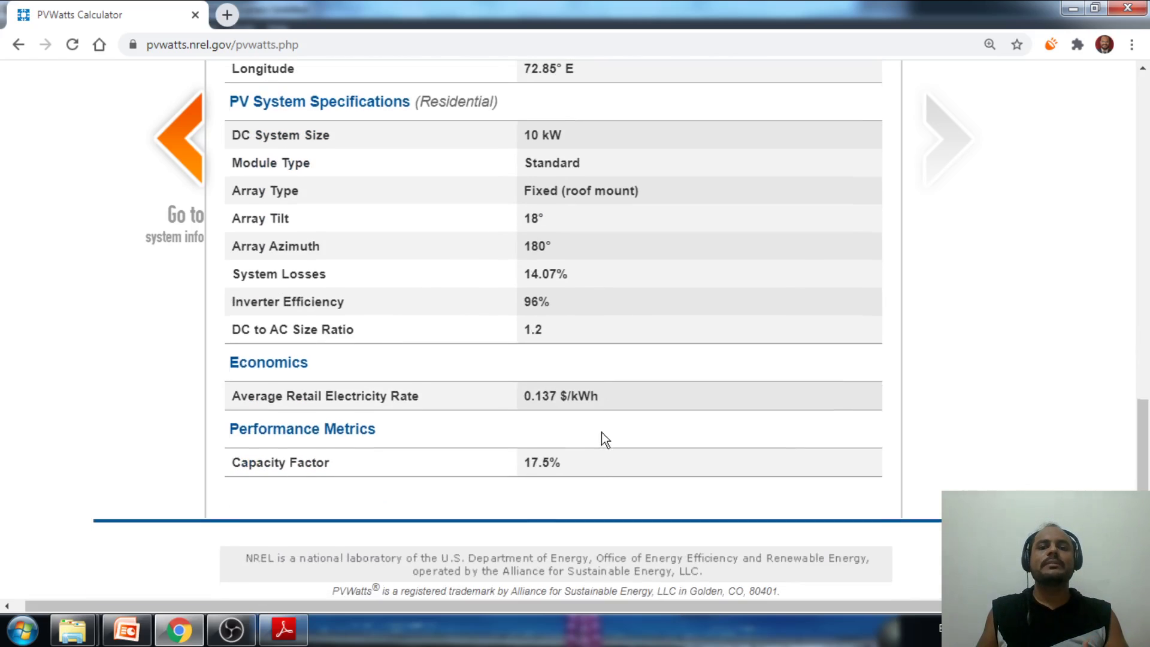
pyautogui.scroll(12, 622, 473)
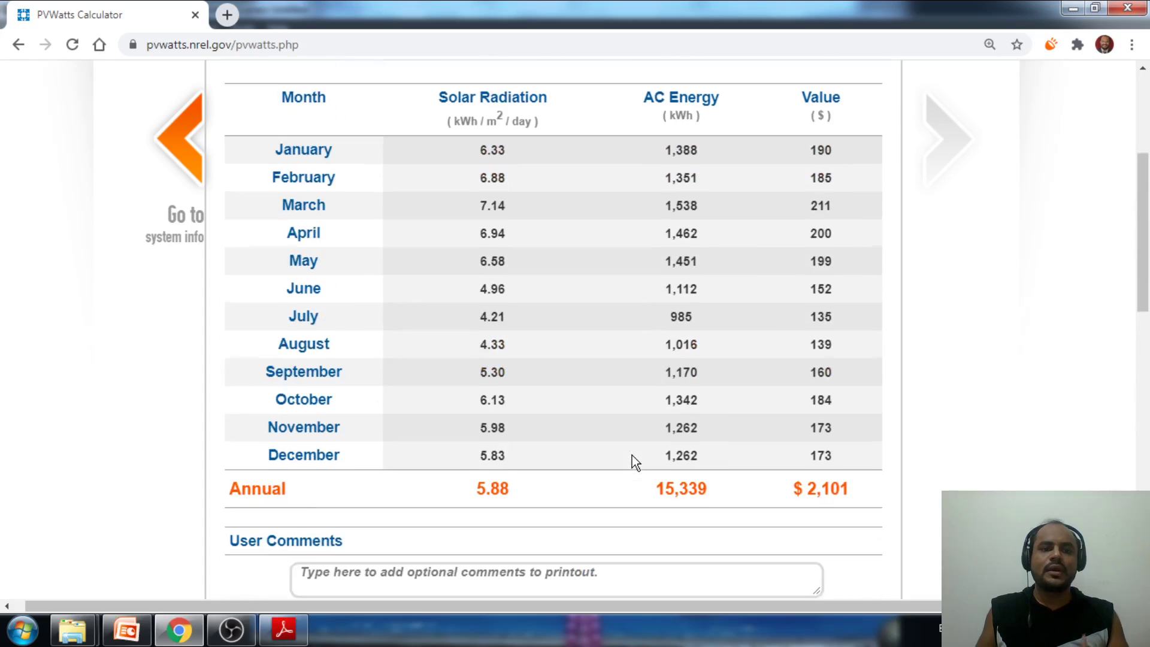
pyautogui.scroll(2, 631, 455)
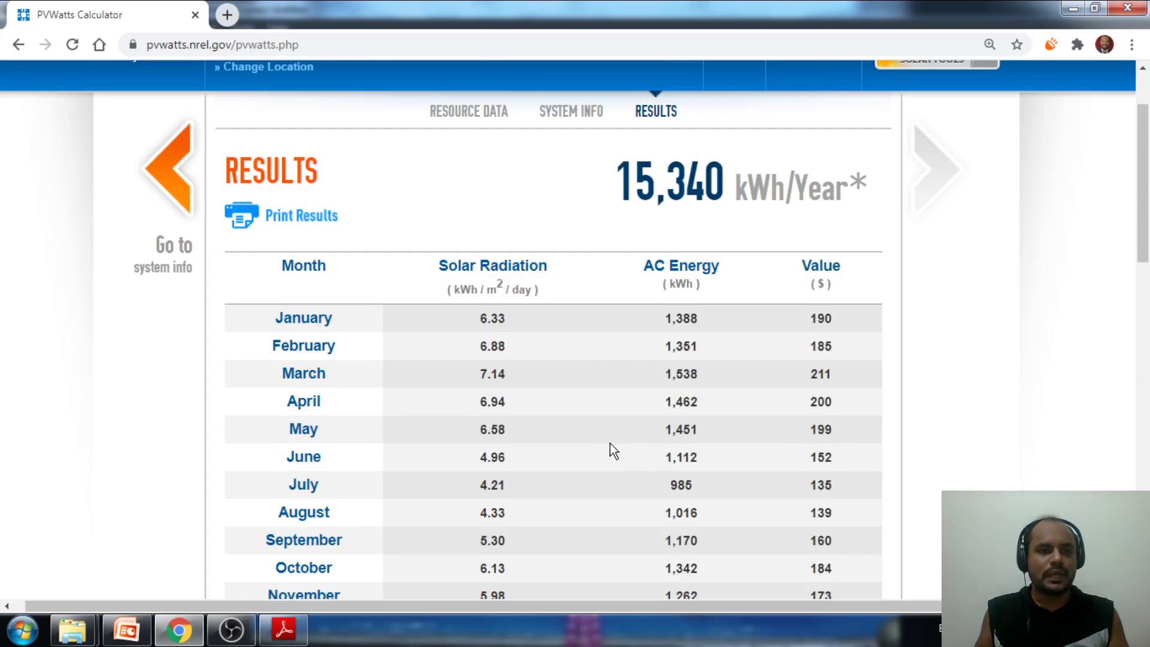
# Preview the printable results report and close the preview without saving it.
pyautogui.click(288, 217)
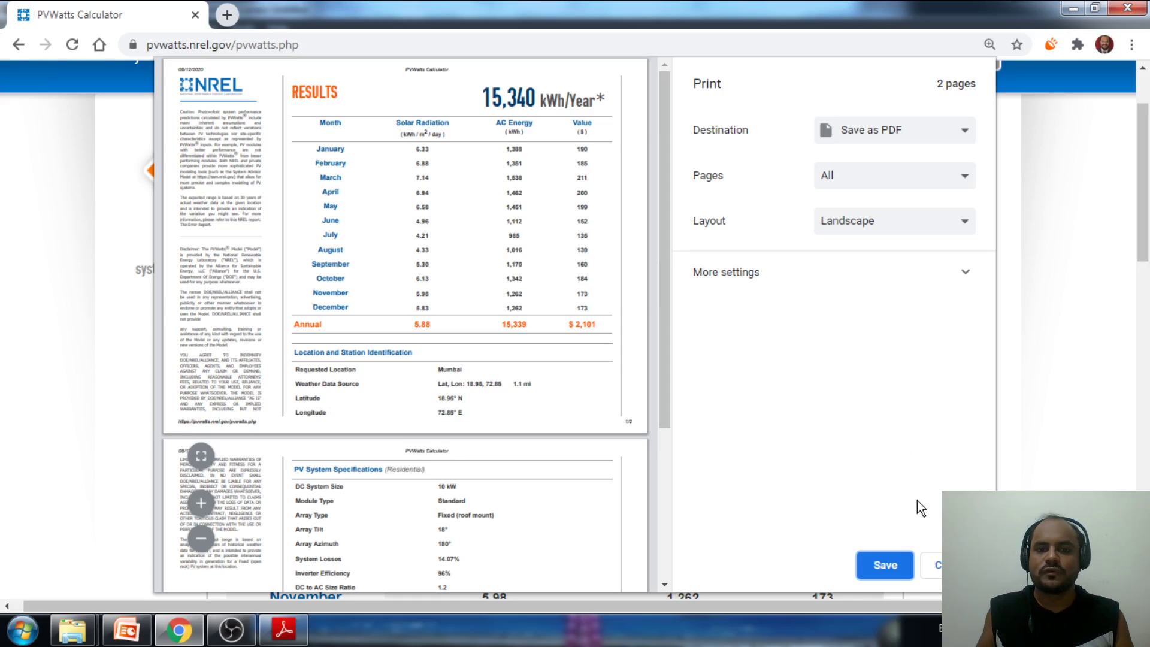
pyautogui.click(956, 567)
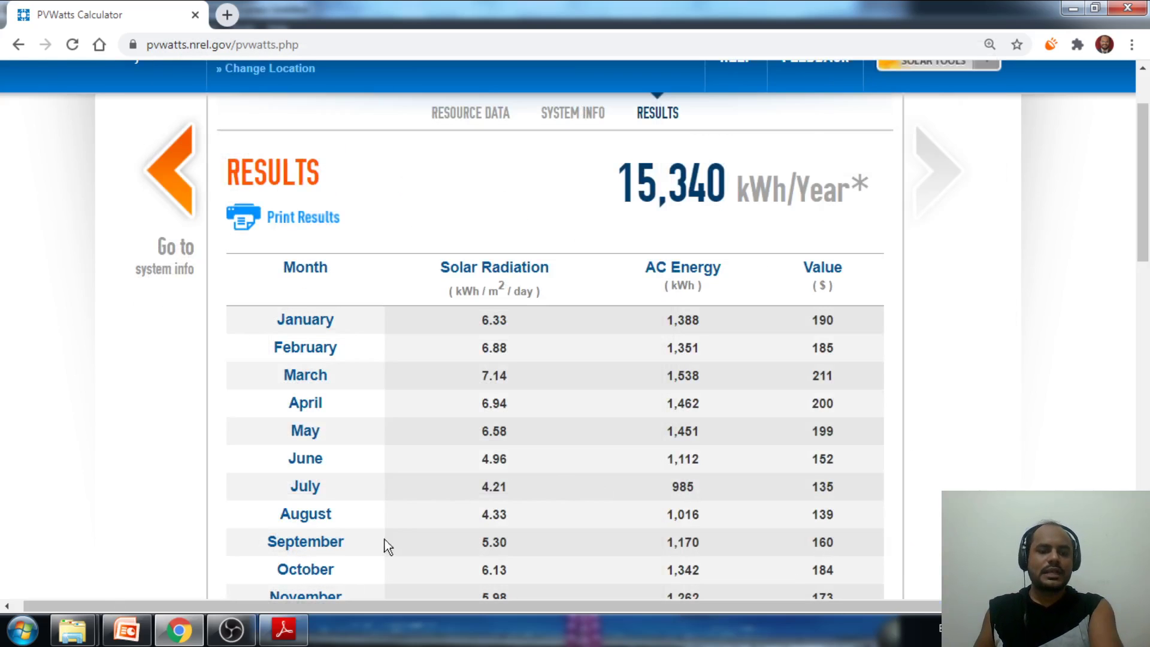
# Switch to Adobe Reader and examine the monthly results, system specifications and capacity factor in "Energy Yield Estimation report in PVWatts.pdf".
pyautogui.moveTo(284, 631)
pyautogui.click(282, 545)
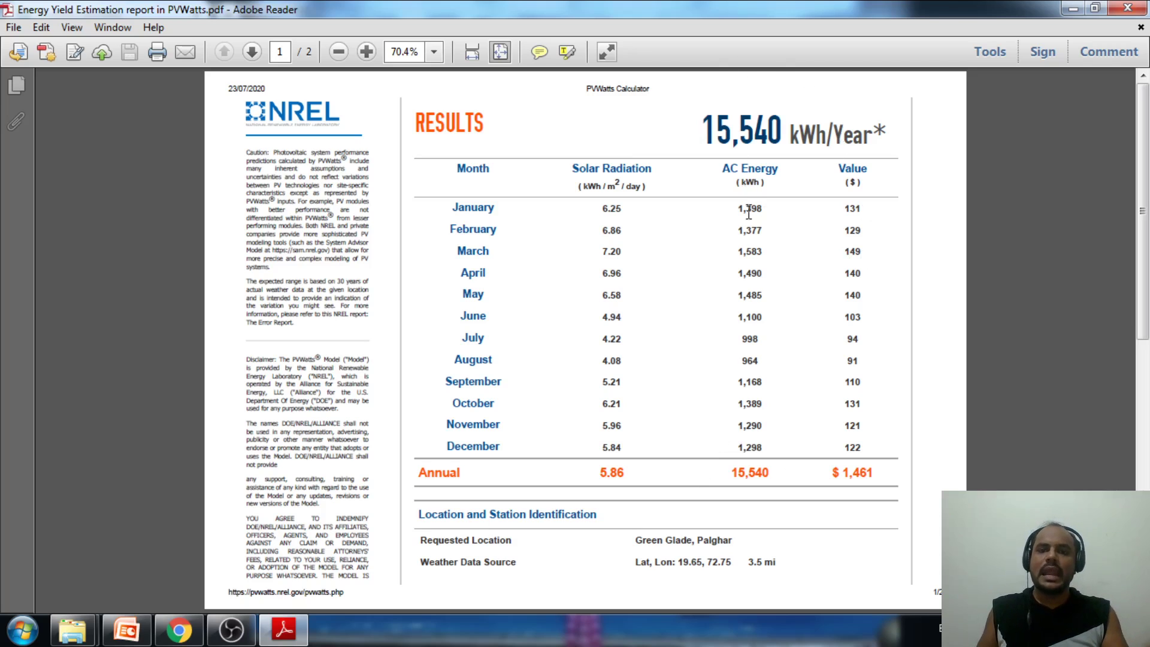
pyautogui.scroll(-1, 773, 247)
pyautogui.scroll(1, 773, 246)
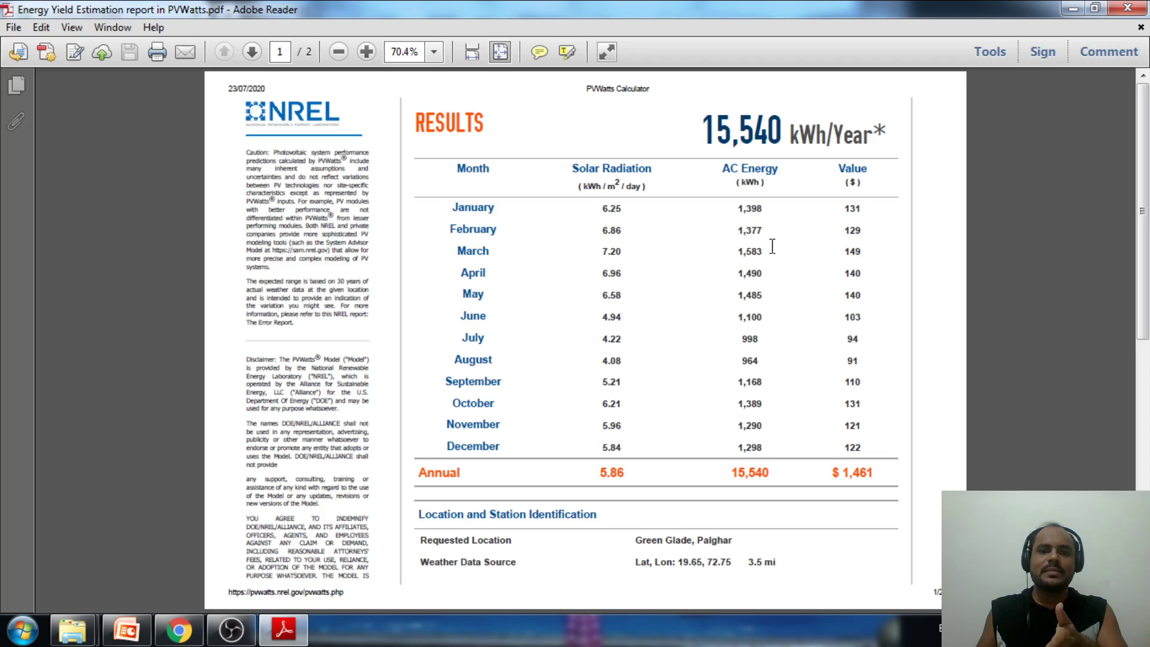
pyautogui.scroll(-1, 697, 549)
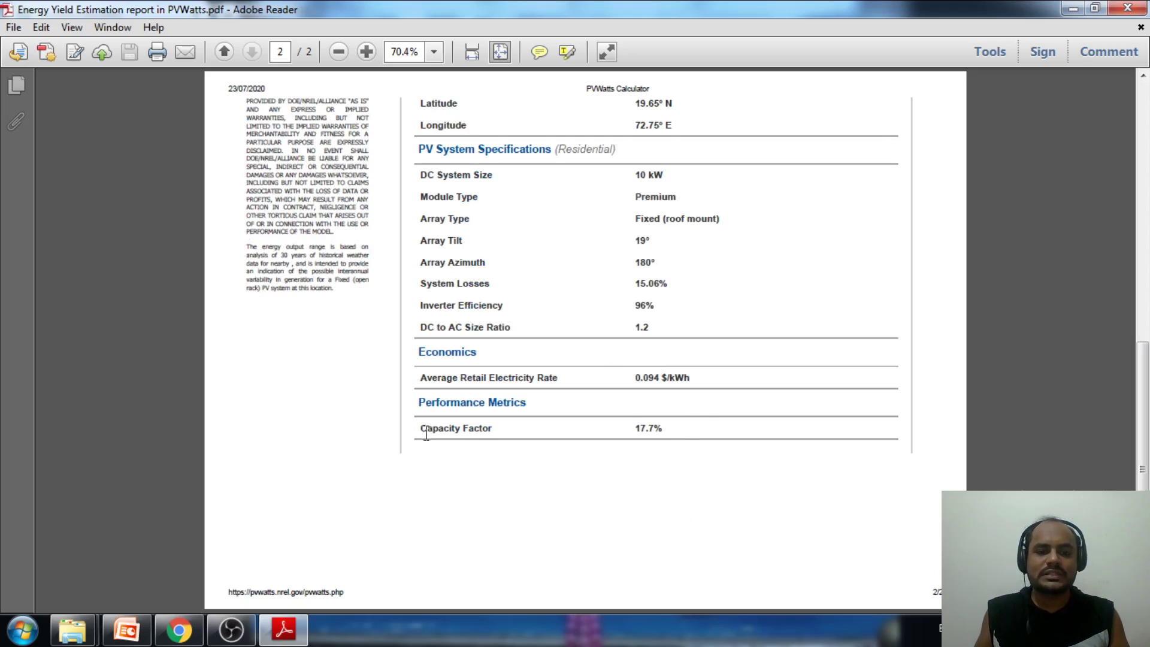
pyautogui.moveTo(421, 429); pyautogui.dragTo(499, 430)
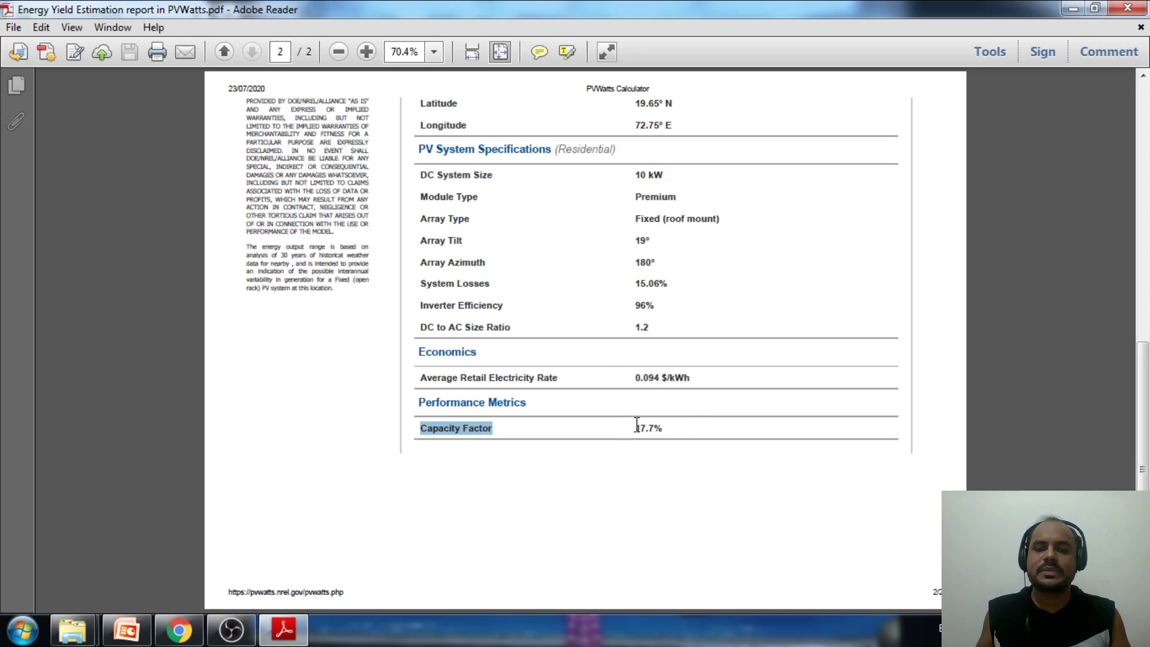
pyautogui.moveTo(637, 426); pyautogui.dragTo(678, 427)
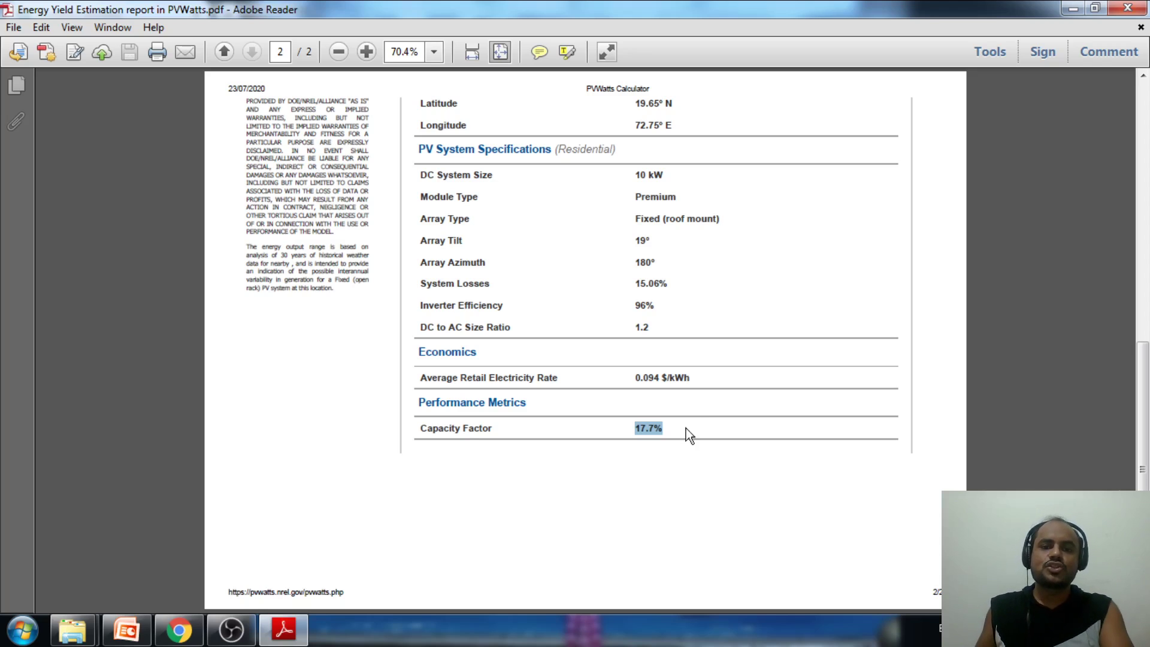
pyautogui.press('pageup')
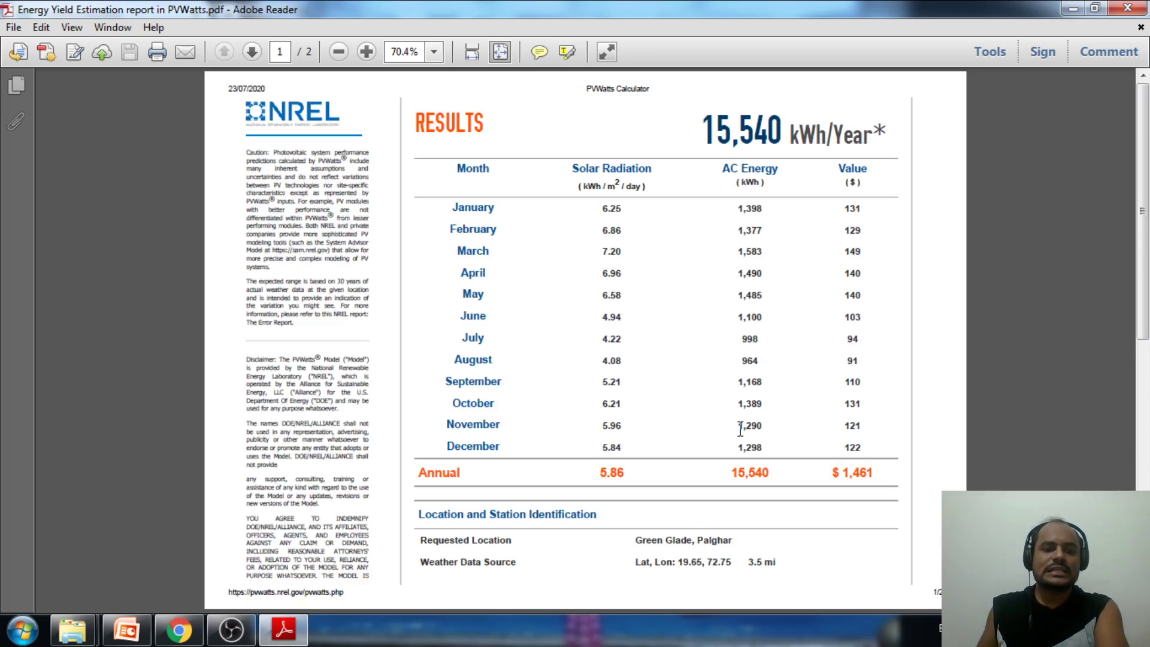